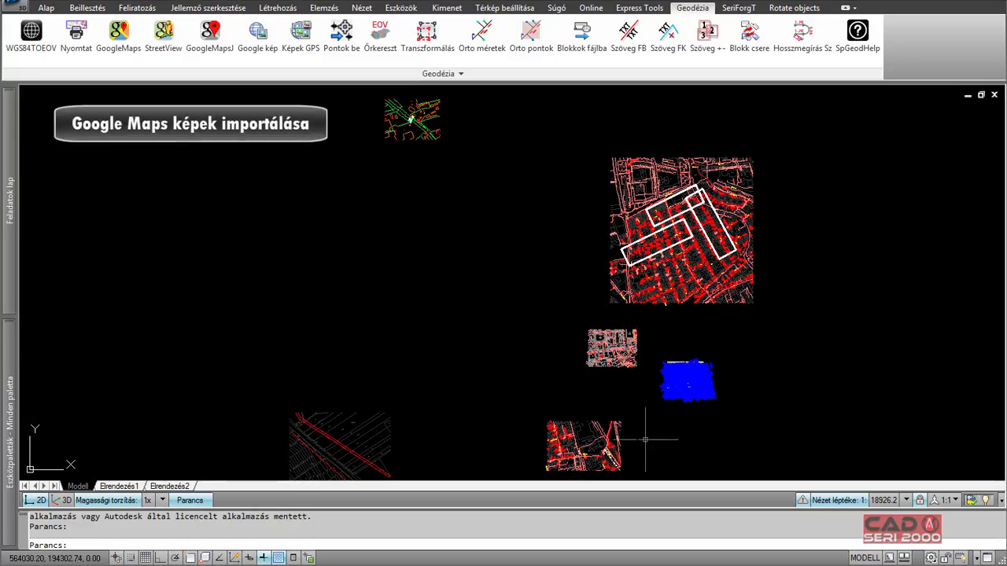
Step: Zoom in on the red utility network map tile at the bottom of the drawing
scroll(586, 441, up, 6)
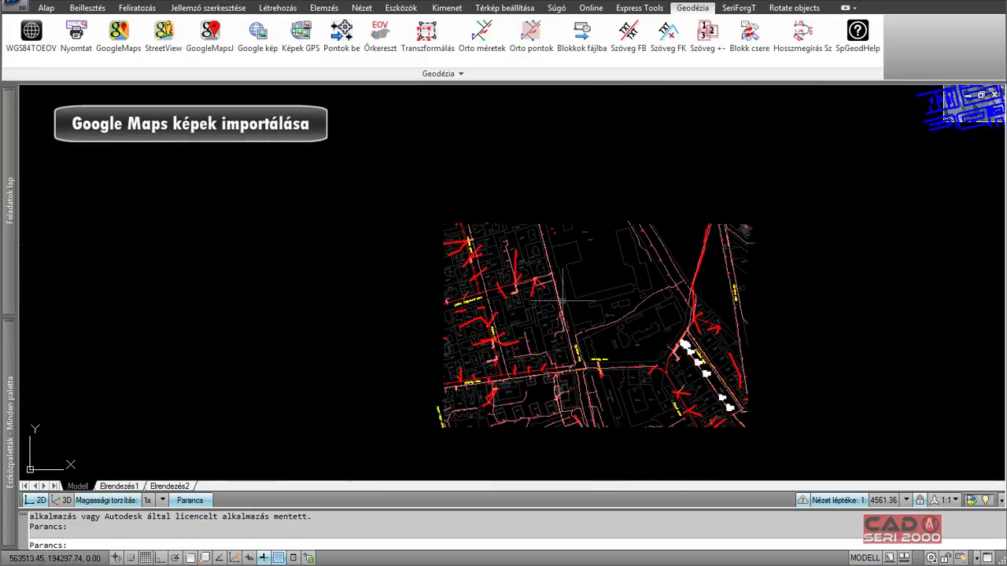
scroll(562, 299, up, 3)
scroll(497, 253, down, 2)
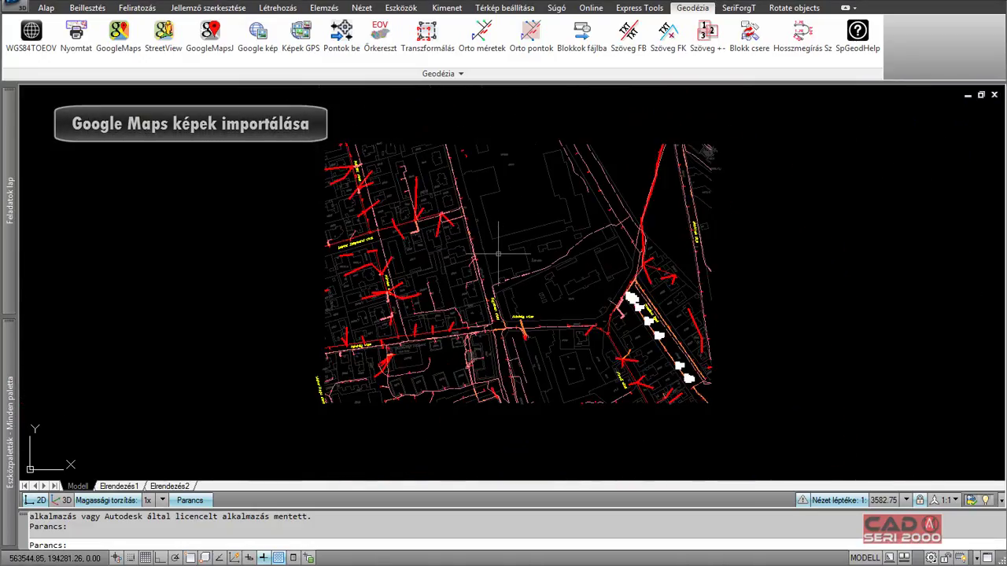
Step: Insert a Google satellite image at default zoom, centred on the picked map point
click(264, 50)
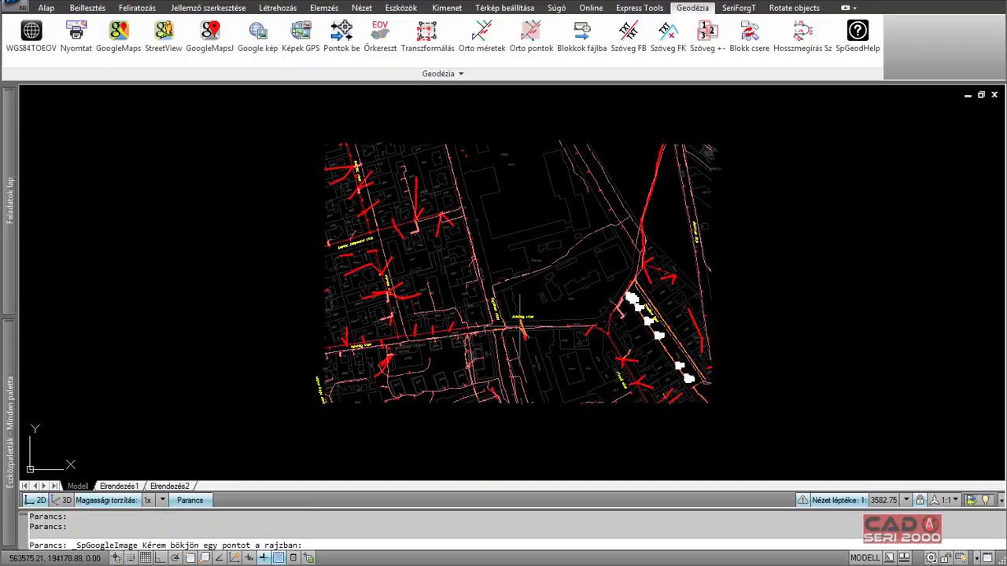
scroll(429, 290, up, 3)
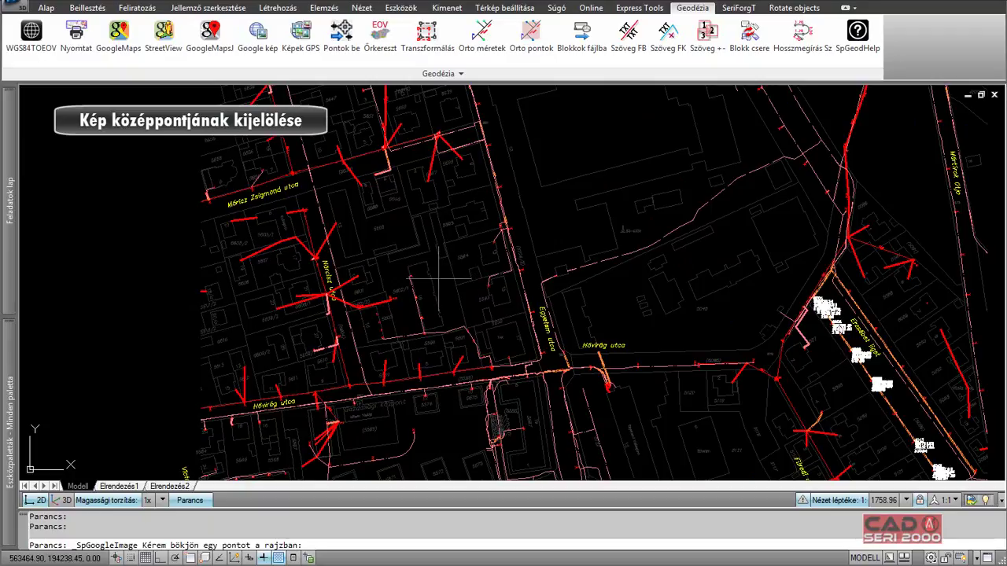
click(445, 278)
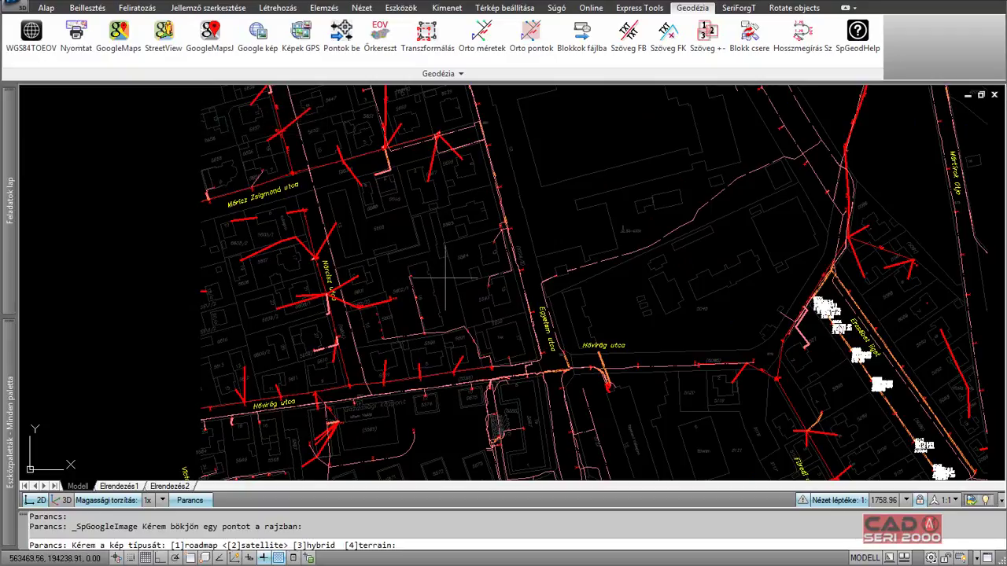
key(Return)
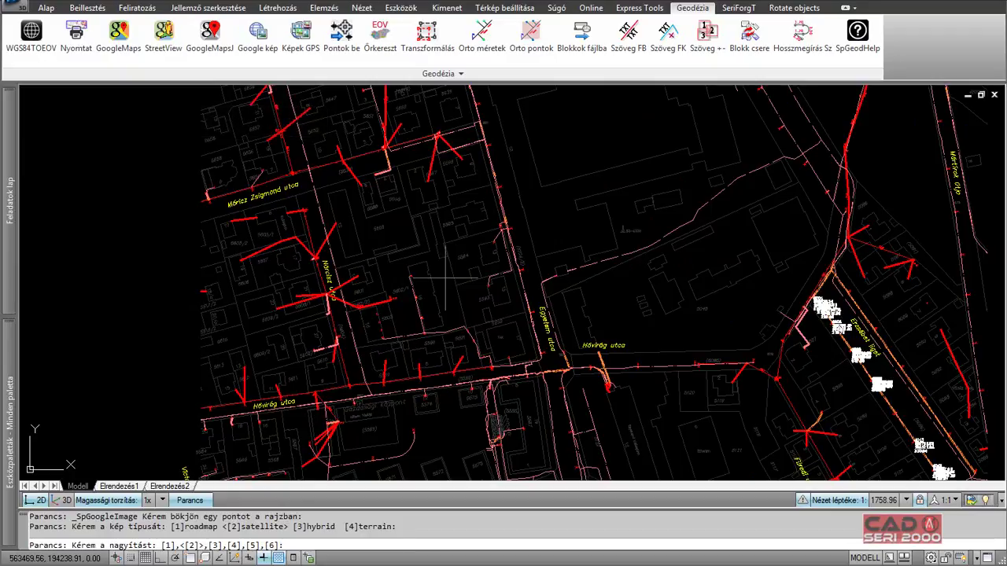
key(Return)
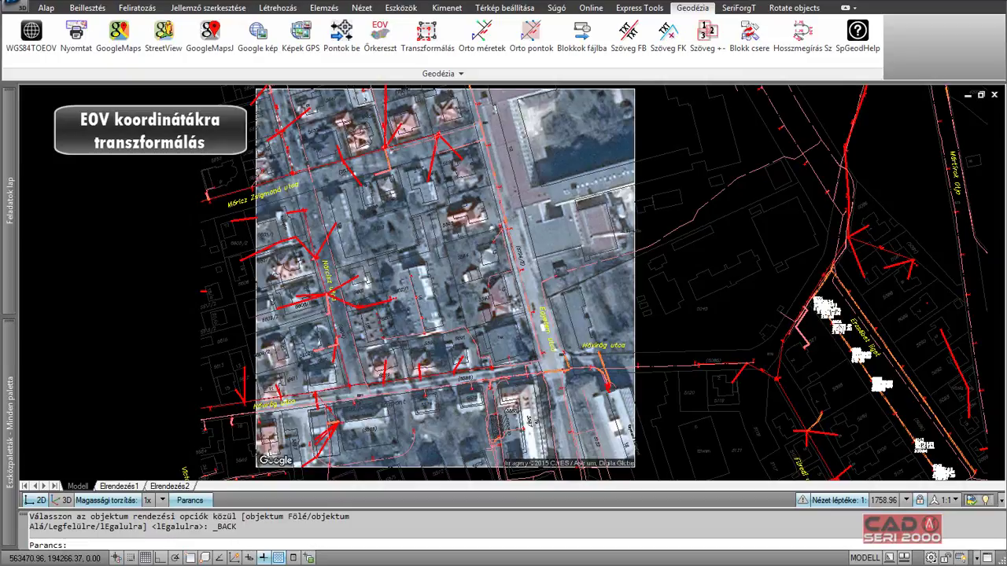
scroll(534, 229, down, 2)
scroll(476, 425, up, 8)
scroll(476, 424, down, 3)
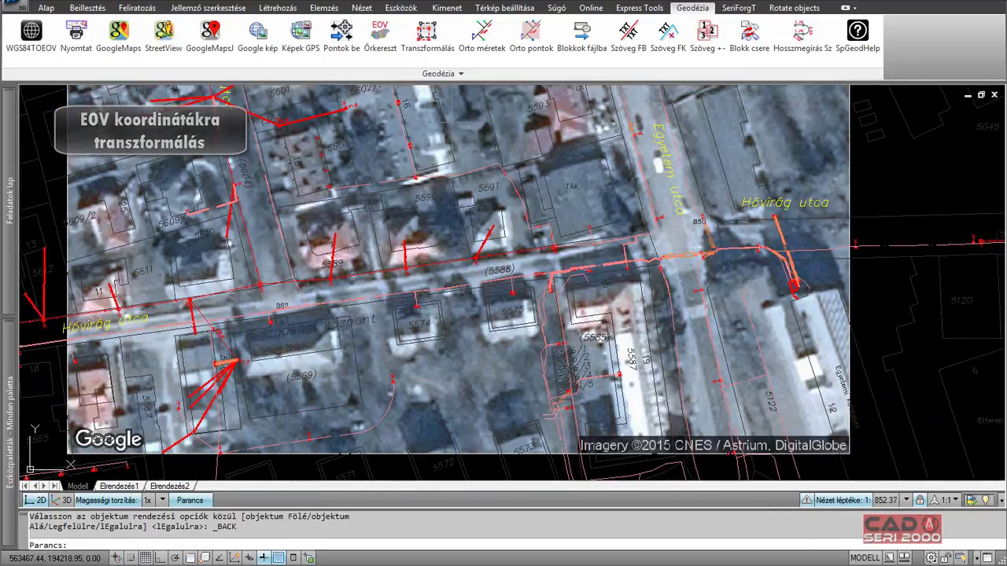
scroll(476, 424, down, 2)
scroll(464, 457, down, 3)
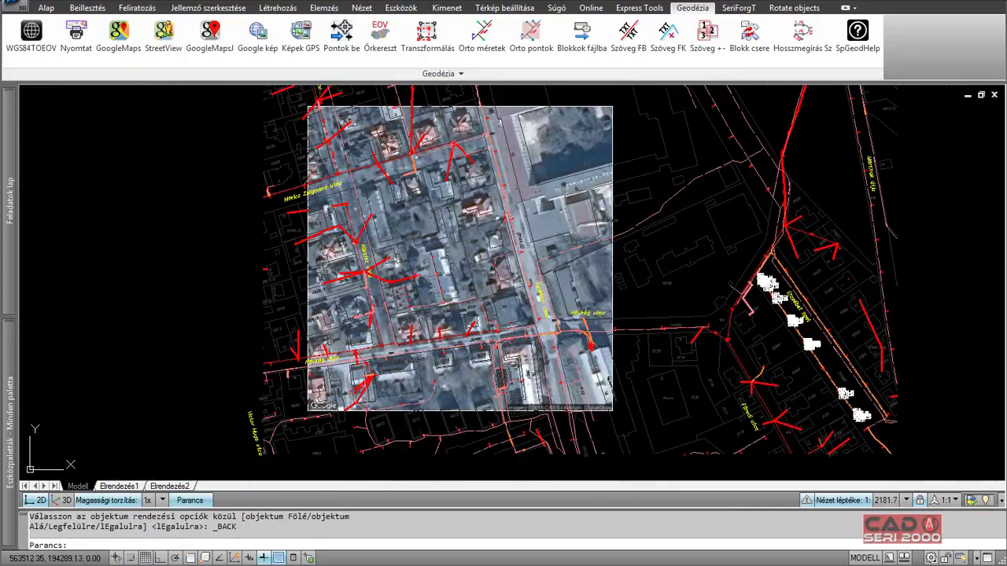
scroll(429, 168, down, 5)
scroll(429, 168, down, 8)
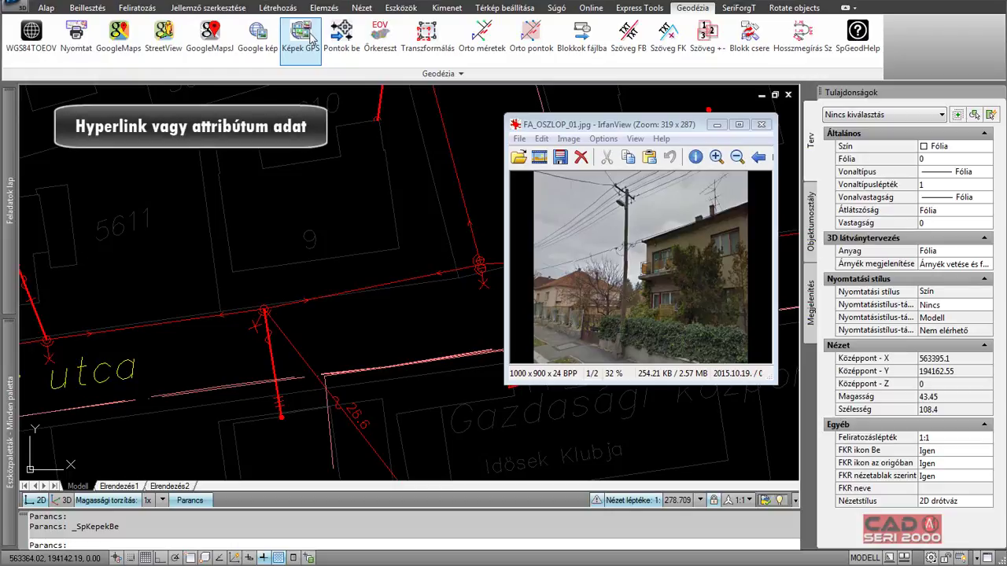
Step: Open the Képek GPS photo import palette, view FA_OSZLOP_02 in IrfanView, then close IrfanView
click(313, 39)
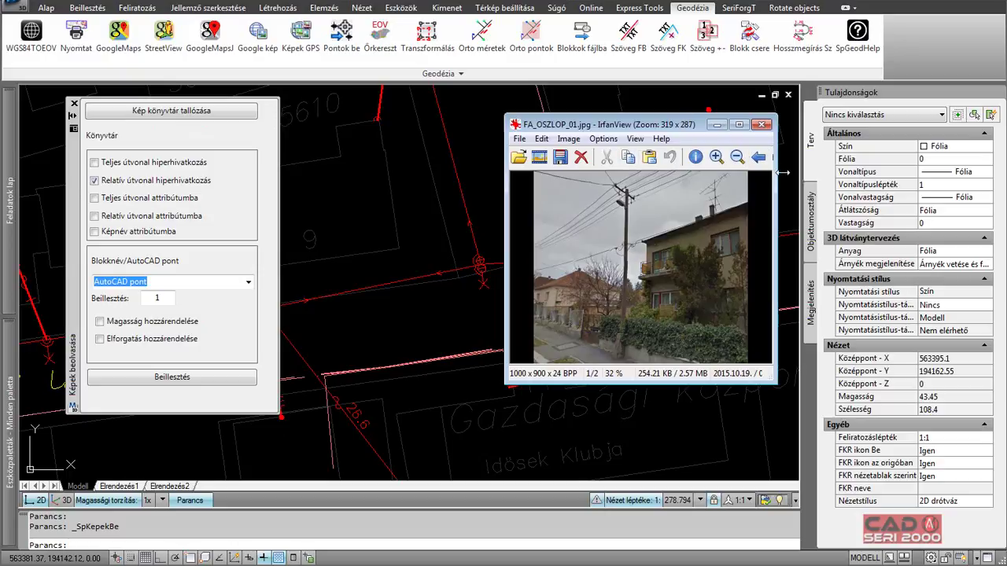
click(758, 157)
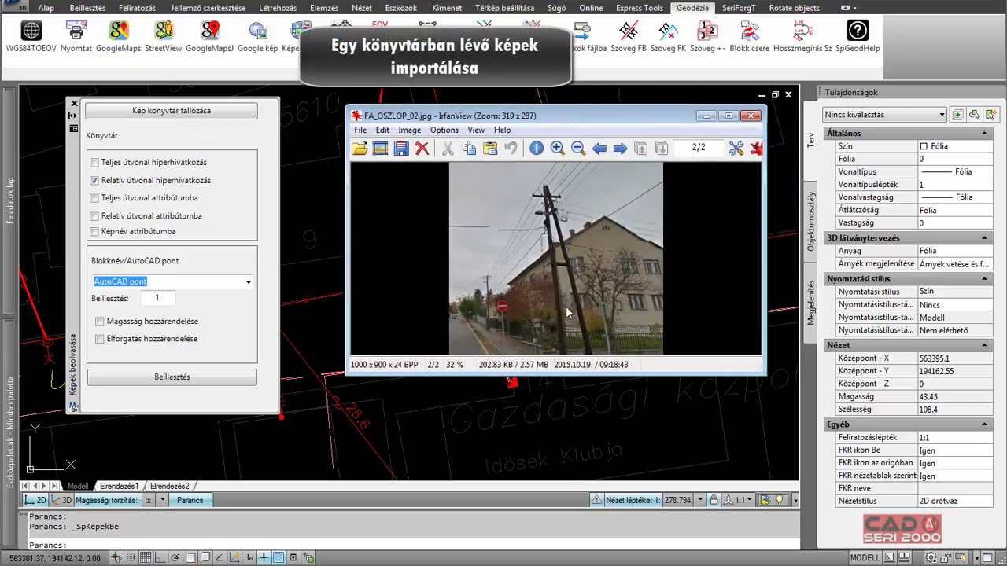
click(750, 116)
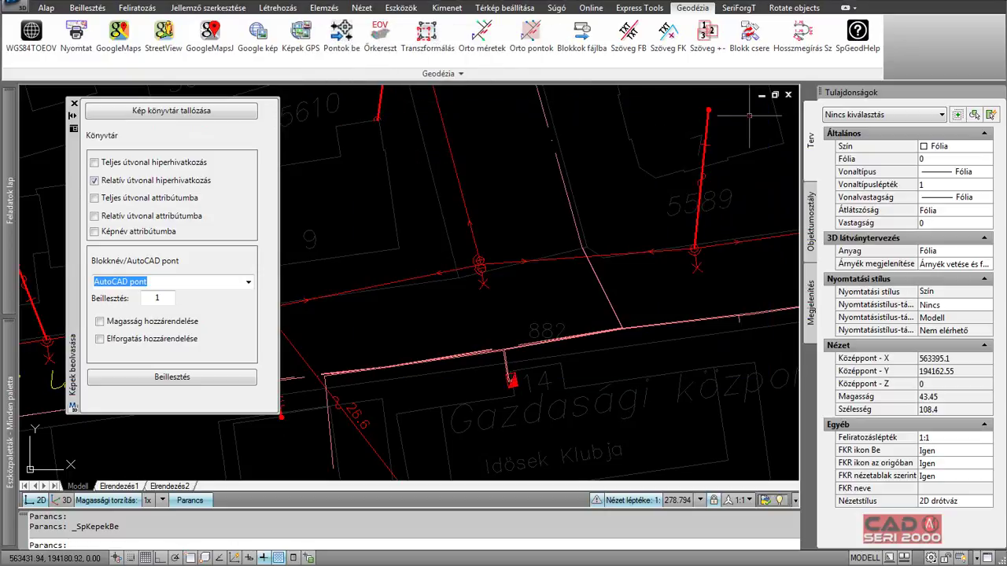
Step: Browse to drive C: and set the Kép folder as the photo library
click(185, 114)
double_click(405, 202)
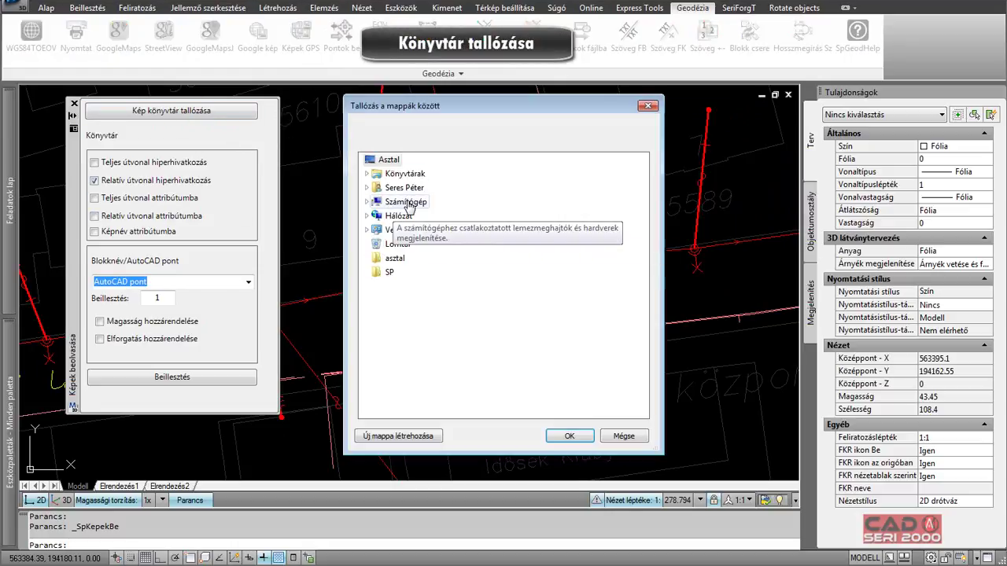
double_click(419, 215)
click(405, 301)
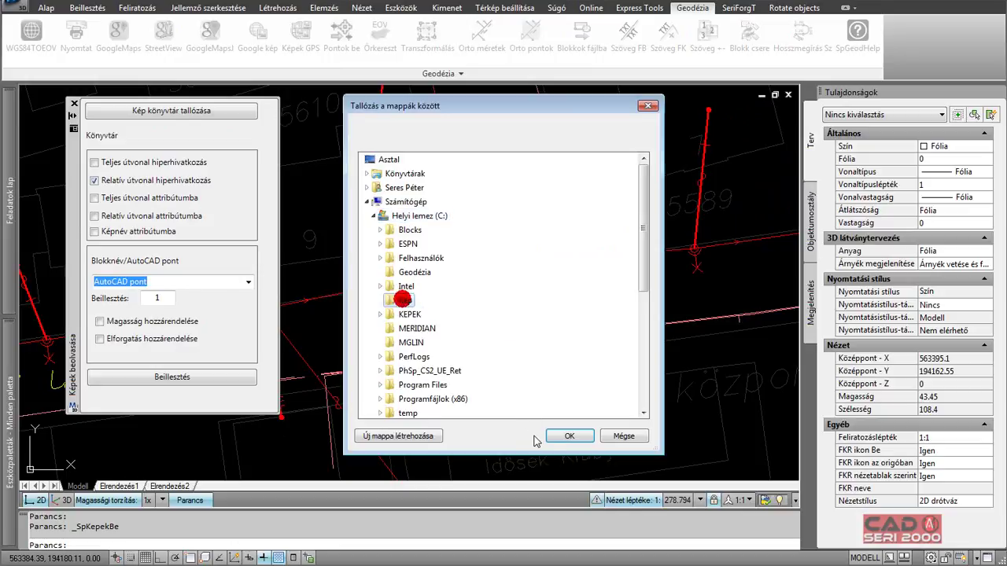
click(560, 438)
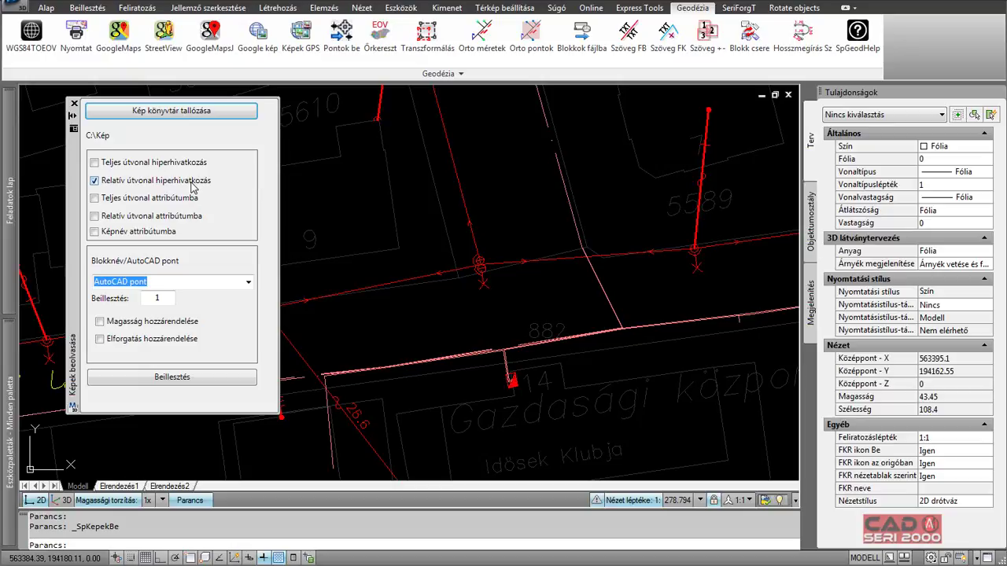
Step: Insert the photos on the map as fénykép camera blocks
click(248, 282)
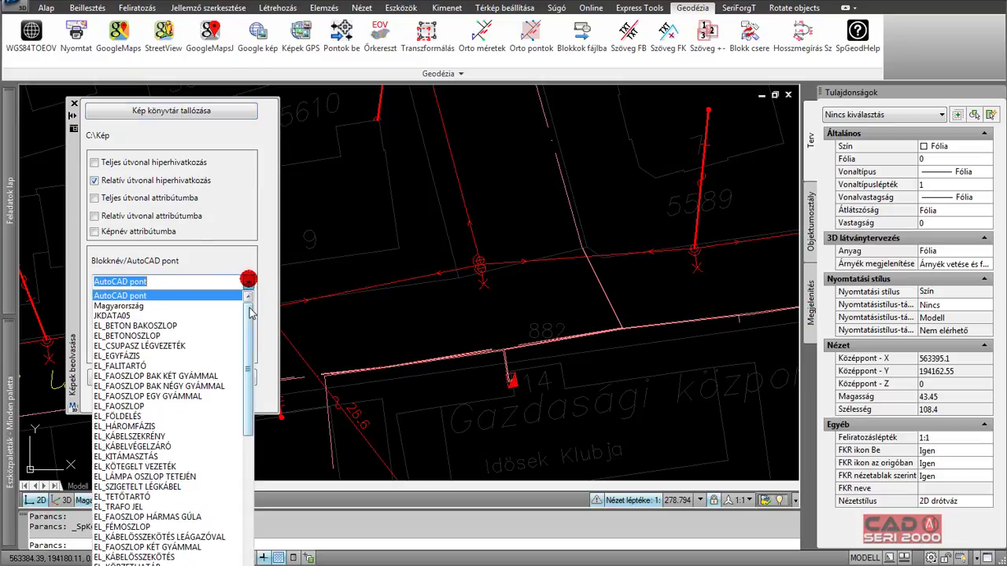
scroll(173, 472, down, 5)
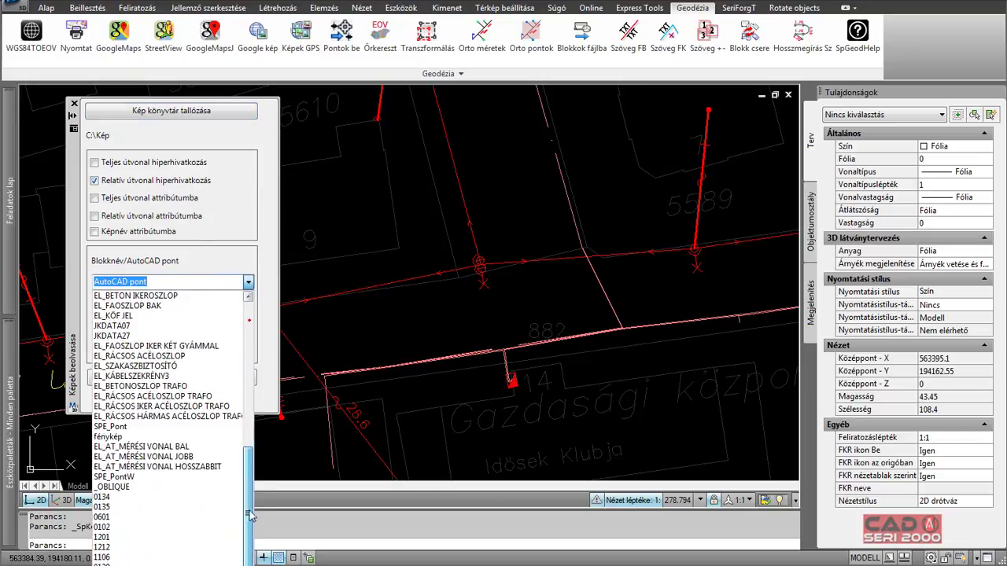
click(122, 437)
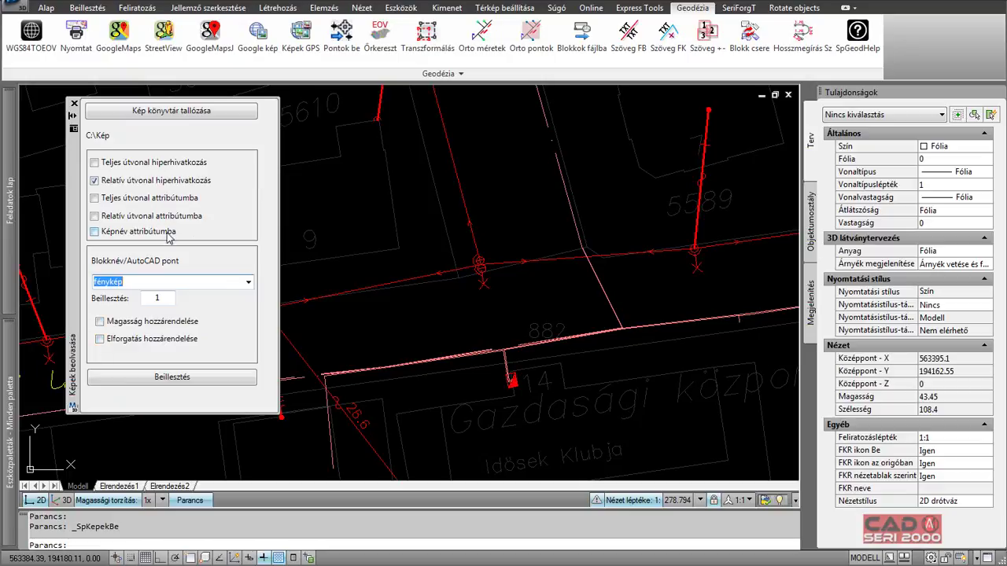
click(179, 381)
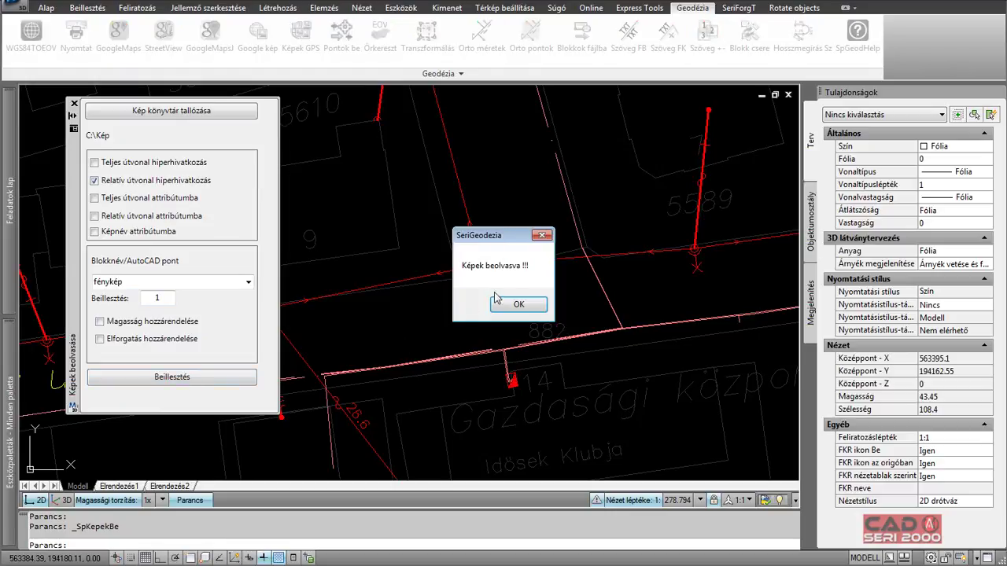
click(497, 302)
Step: Select one of the placed camera blocks to check its photo hyperlink
scroll(458, 280, down, 3)
scroll(412, 305, down, 2)
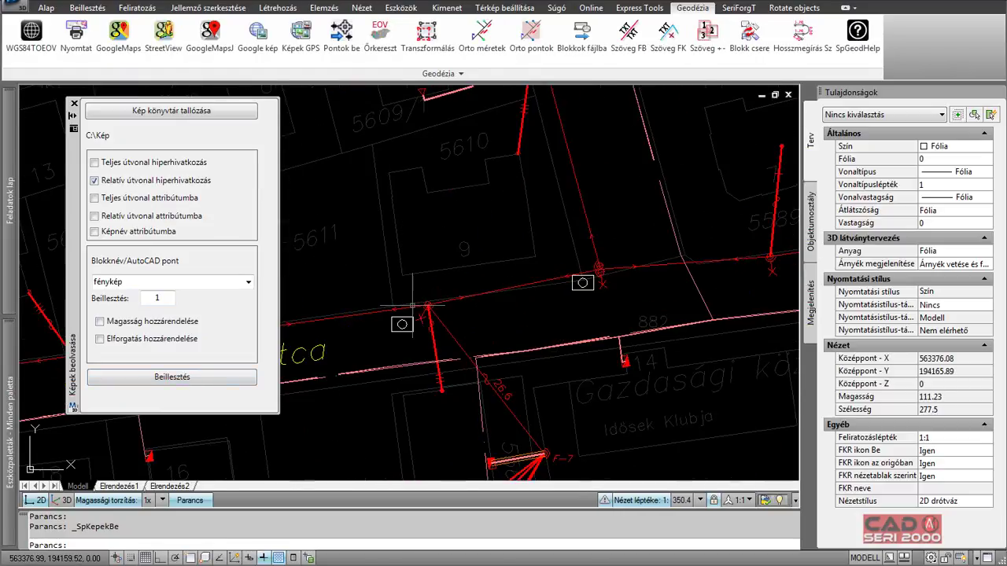
middle_drag(412, 305, 408, 275)
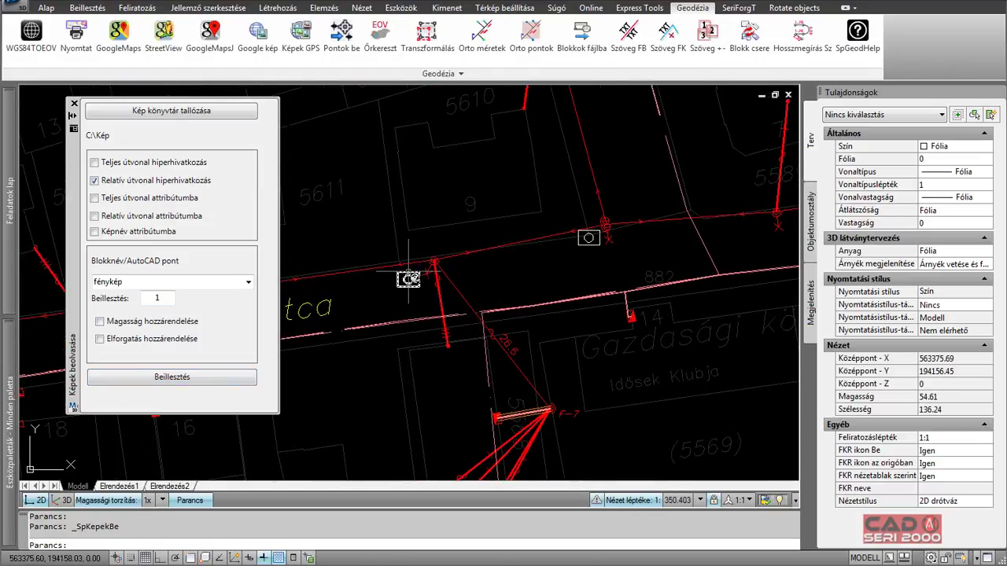
click(408, 278)
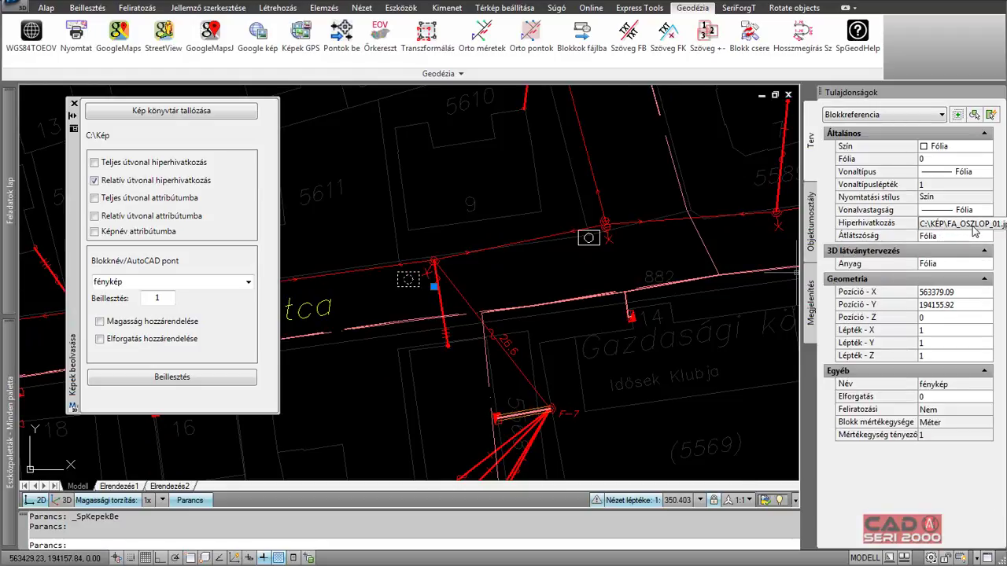
key(Escape)
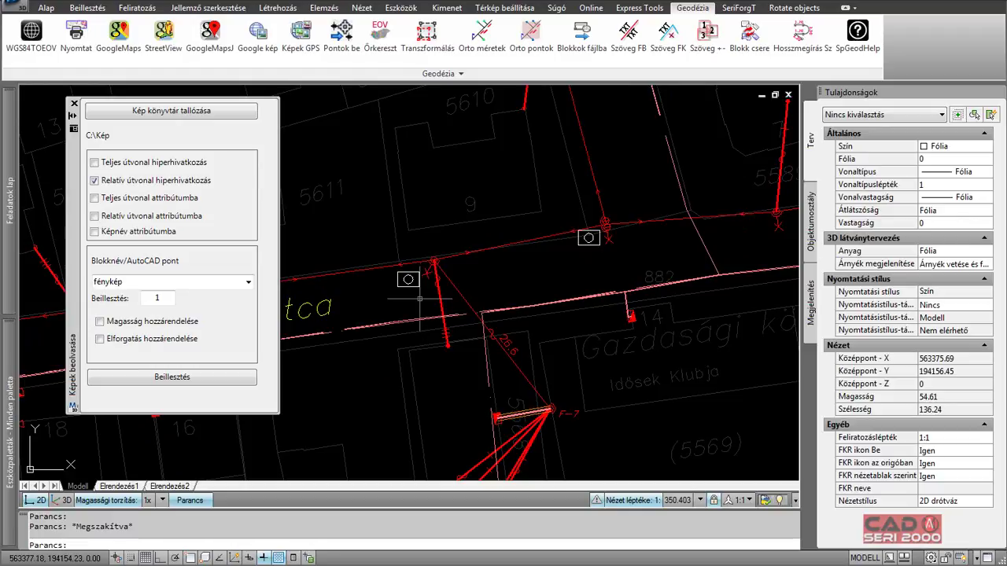
Step: View the linked pole photos FA_OSZLOP_01 and FA_OSZLOP_02 through the camera block hyperlinks
ctrl+click(419, 288)
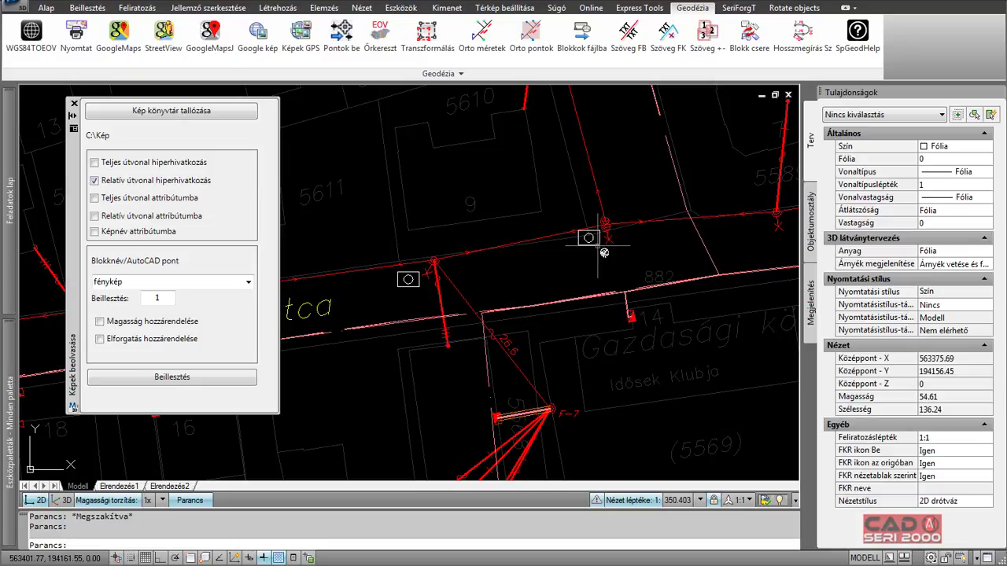
ctrl+click(603, 249)
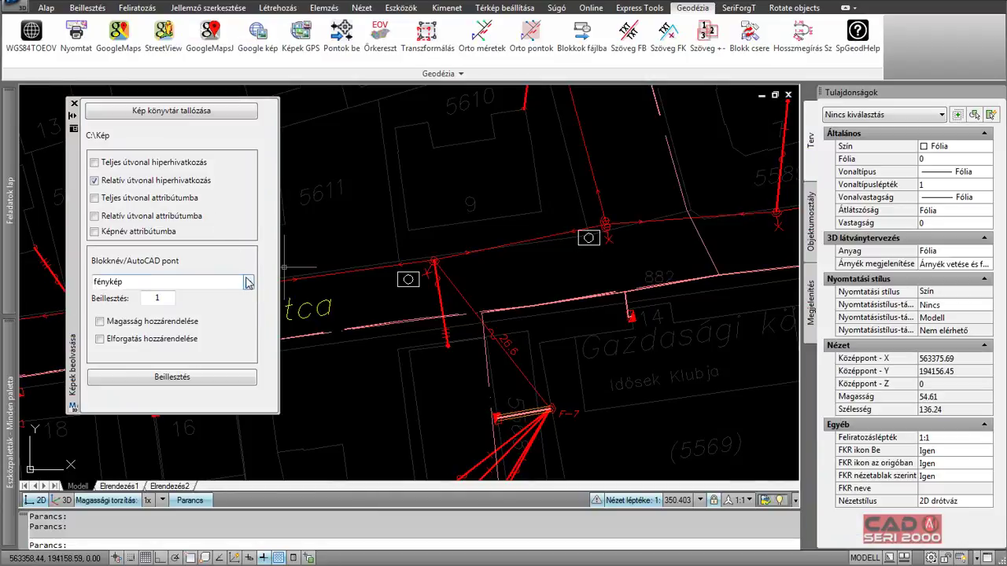
click(248, 281)
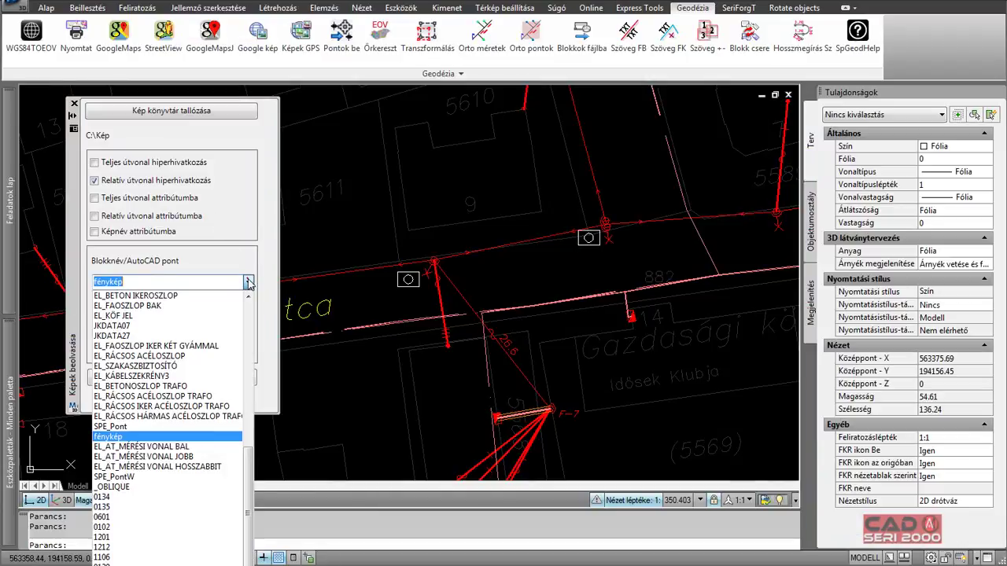
Step: Insert SPE_Pont blocks storing each image name, then select the FA_OSZLOP_01 and FA_OSZLOP_02 blocks
click(123, 427)
click(95, 234)
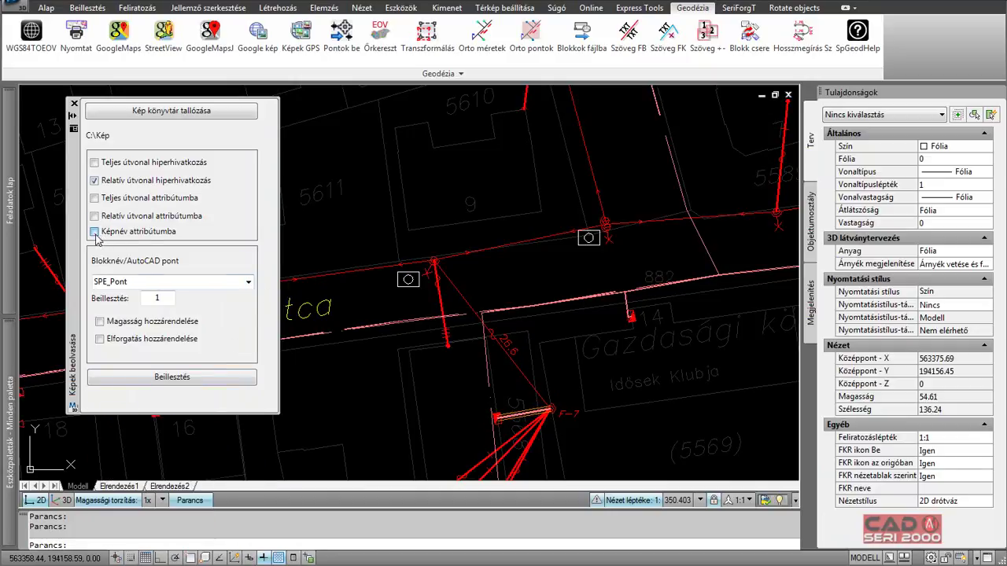
click(202, 382)
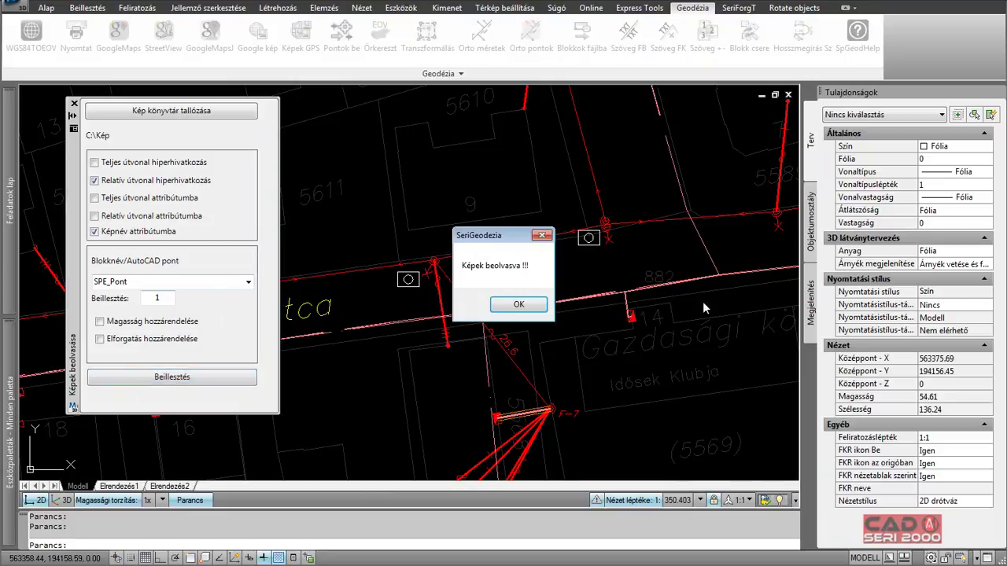
click(518, 305)
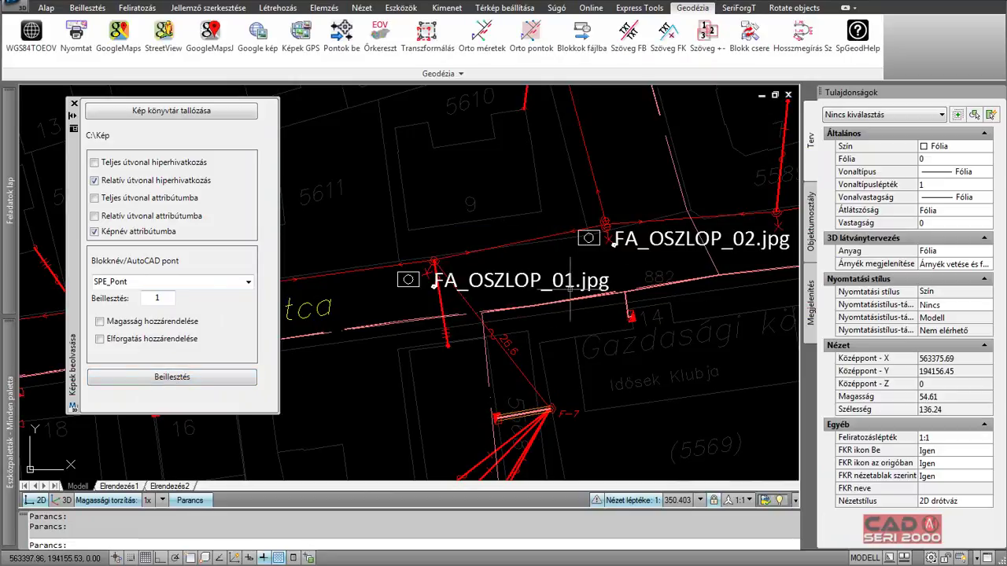
click(518, 279)
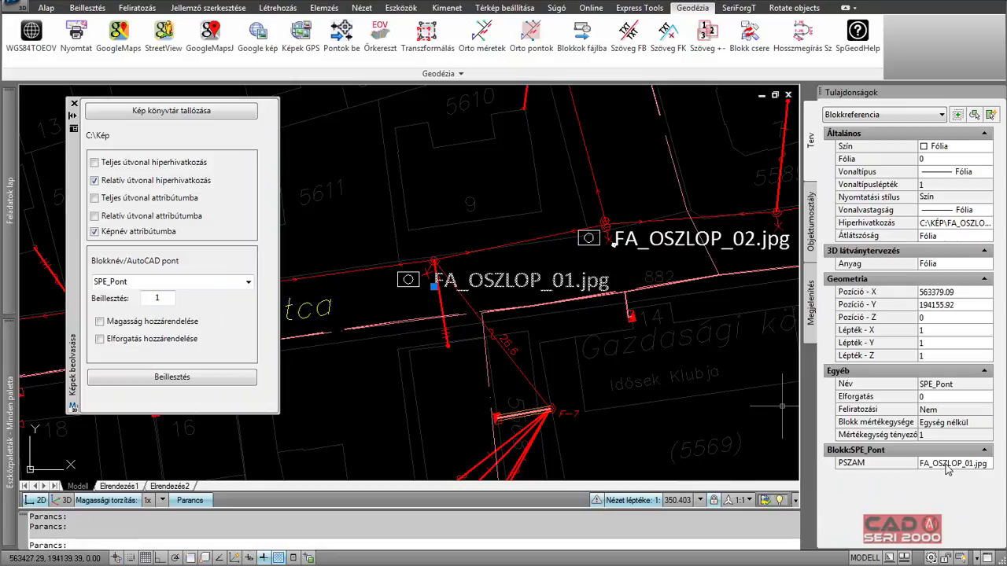
click(677, 239)
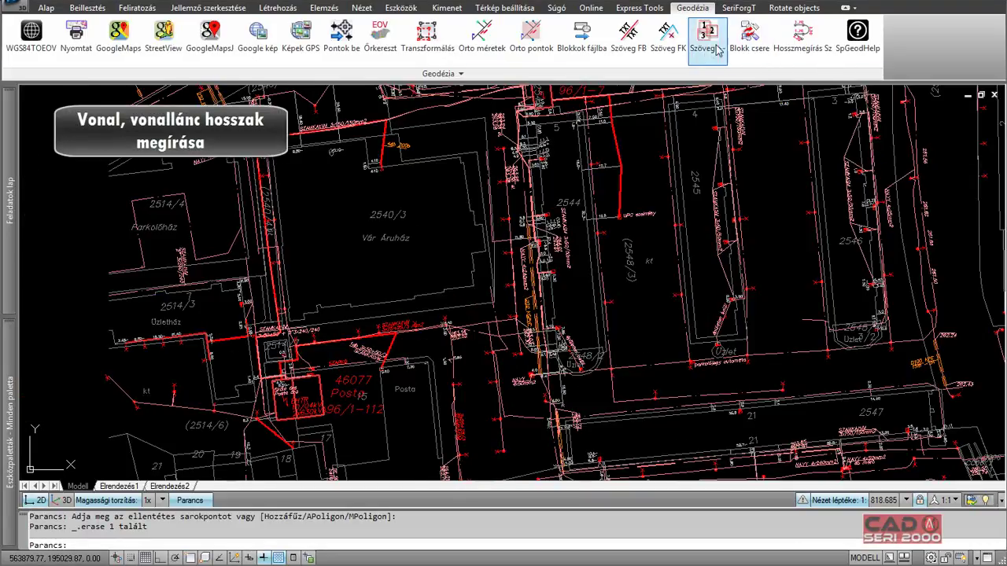
Step: Set the length labels to layer 0, Legend text style and text height 2
click(790, 52)
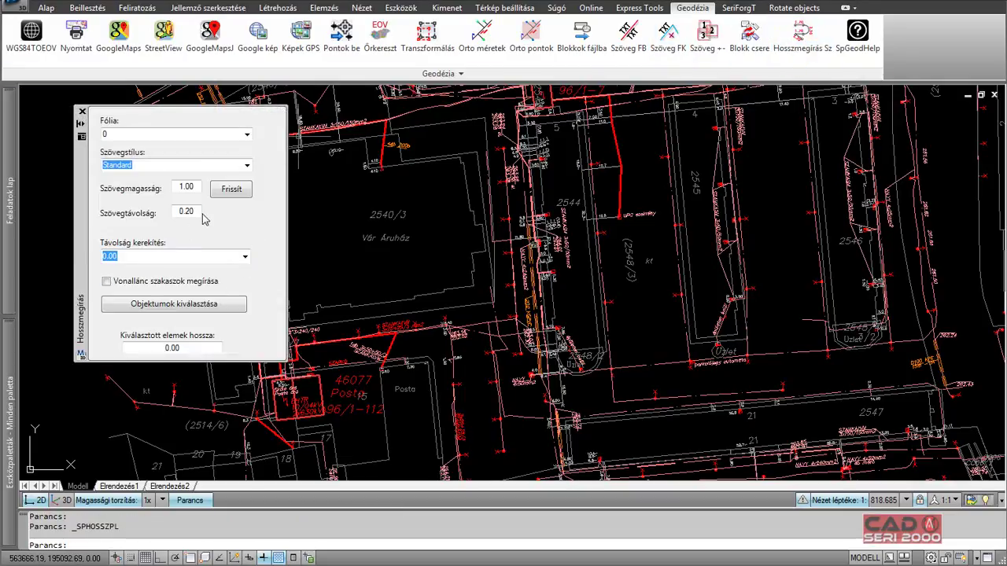
click(246, 135)
click(246, 137)
click(247, 166)
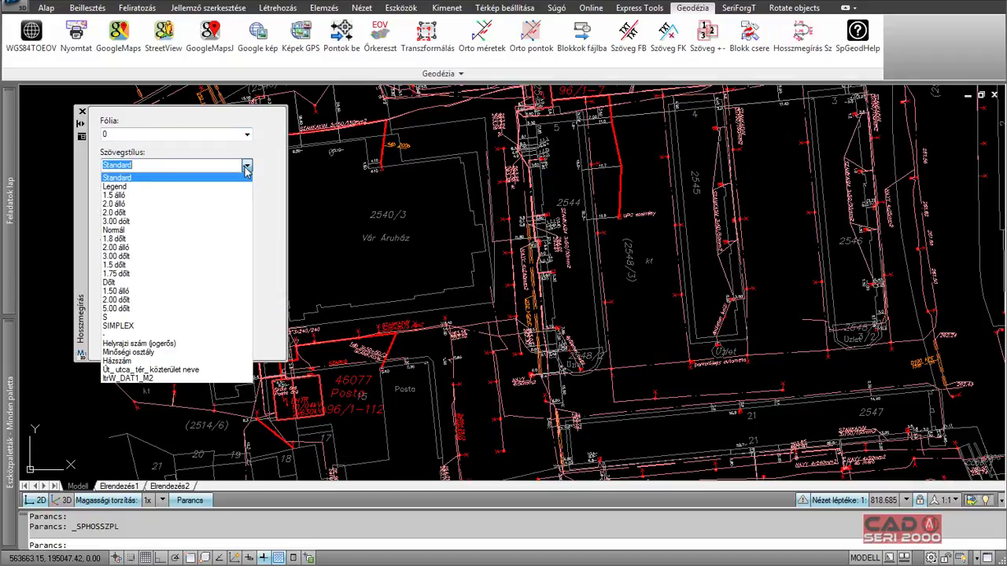
click(184, 185)
double_click(185, 188)
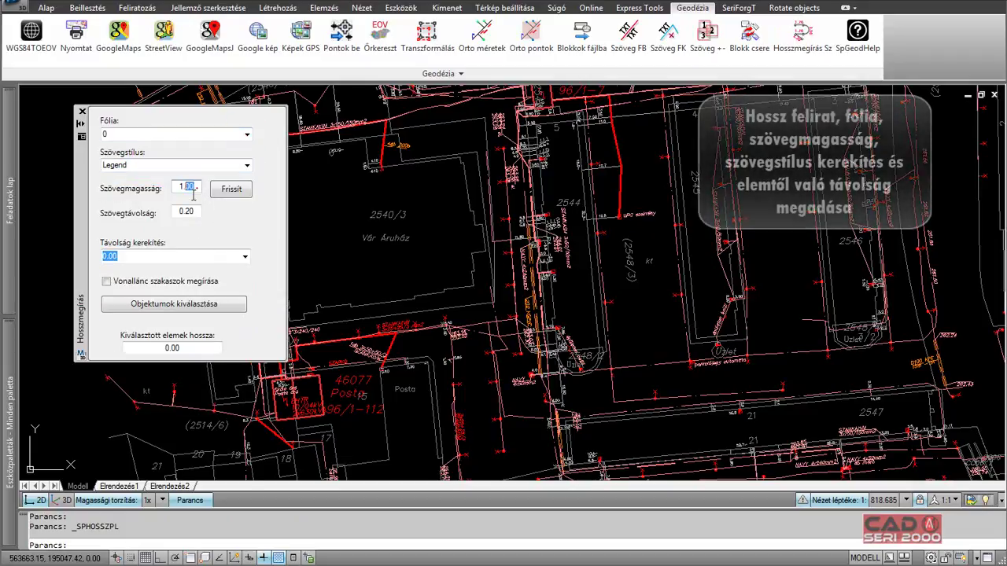
text(2)
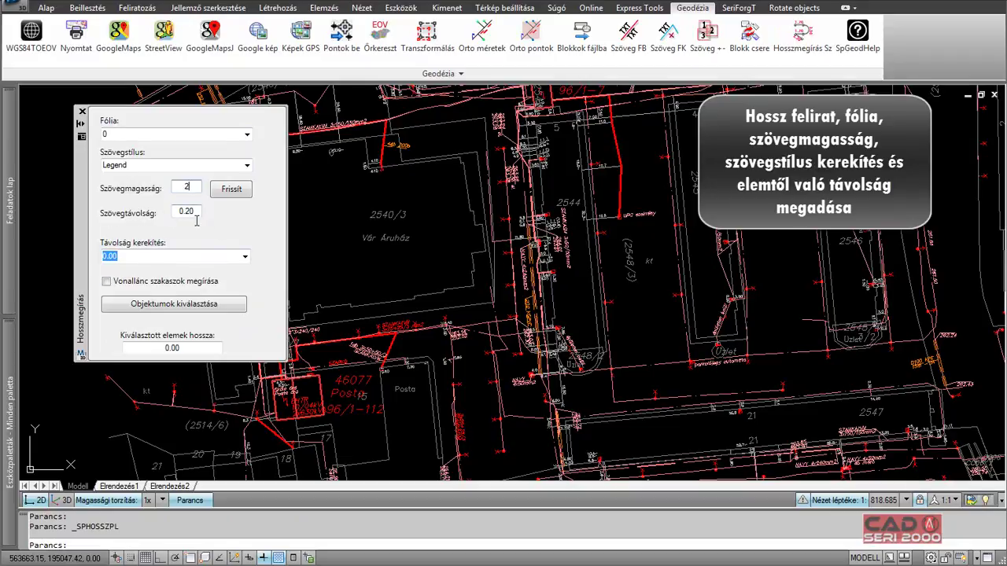
Step: Label four lines with lengths 152.10, 25.47, 18.70 and 26.01, totalling 222.28
click(180, 307)
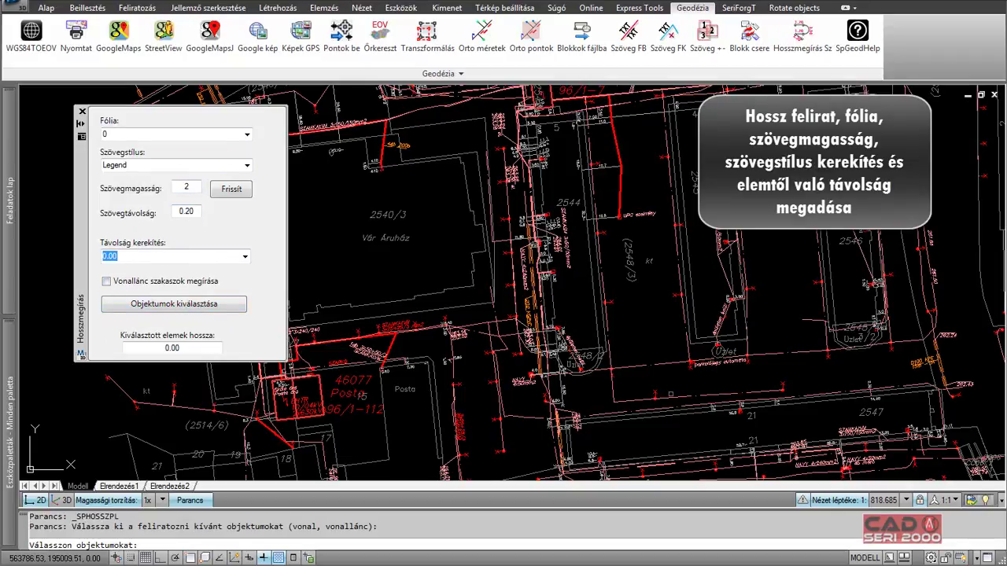
click(670, 378)
click(742, 361)
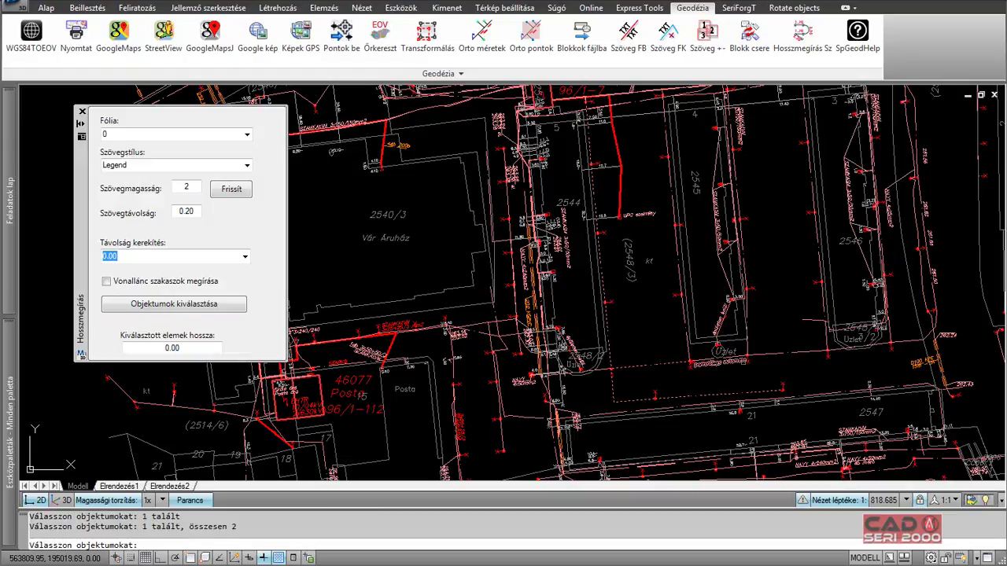
scroll(743, 358, up, 5)
click(733, 358)
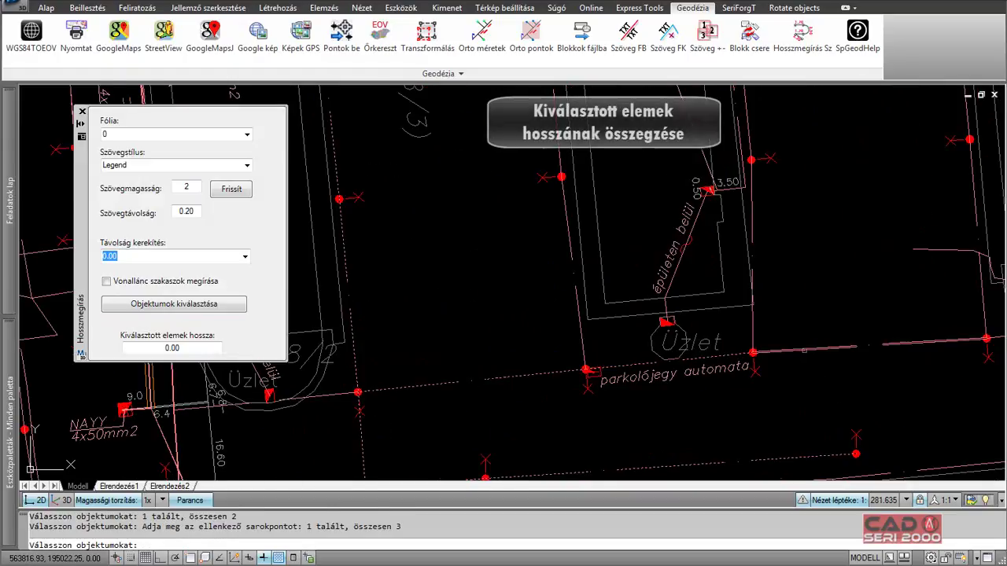
click(759, 353)
key(Return)
scroll(474, 266, down, 2)
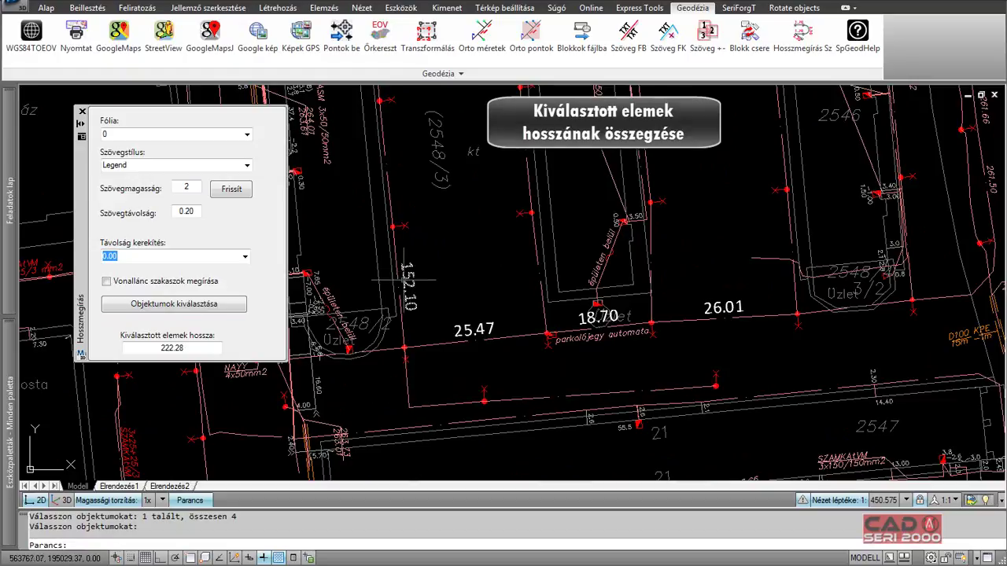
scroll(491, 309, down, 1)
scroll(491, 309, down, 1)
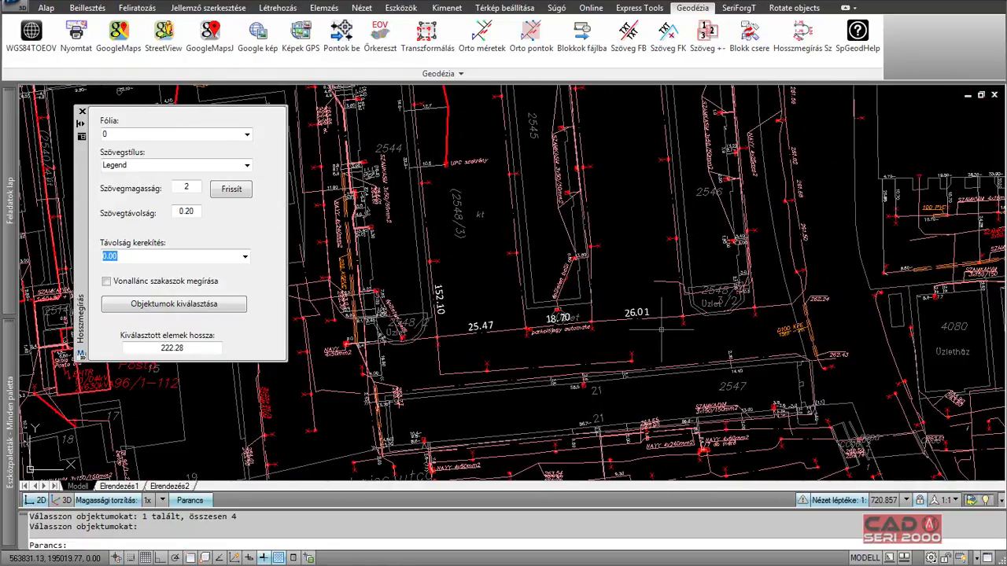
Step: Enable polyline segment labelling and label the L-shaped polyline's segments, e.g. 10.73, 13.39, 41.28
click(107, 282)
key(Escape)
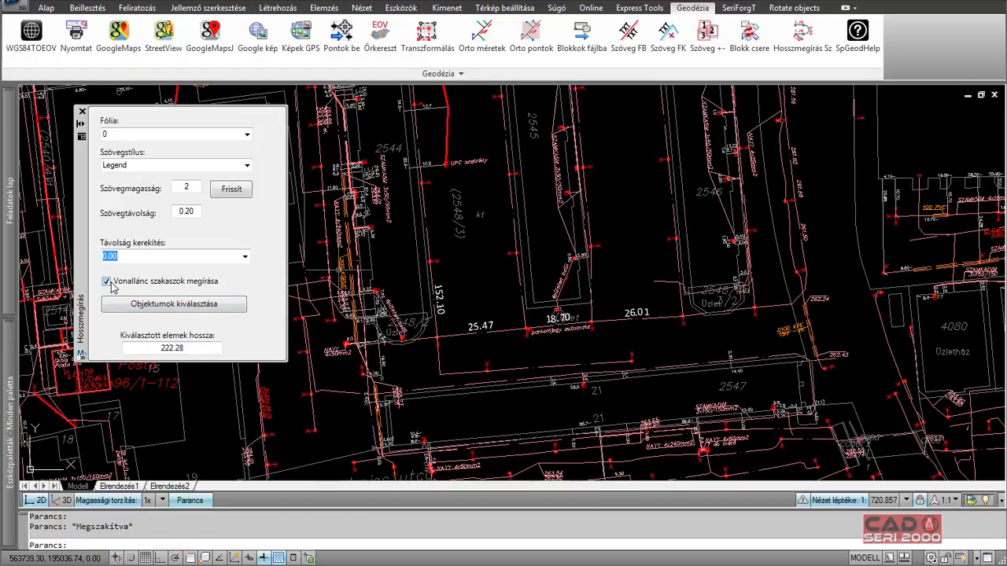
click(161, 305)
click(480, 368)
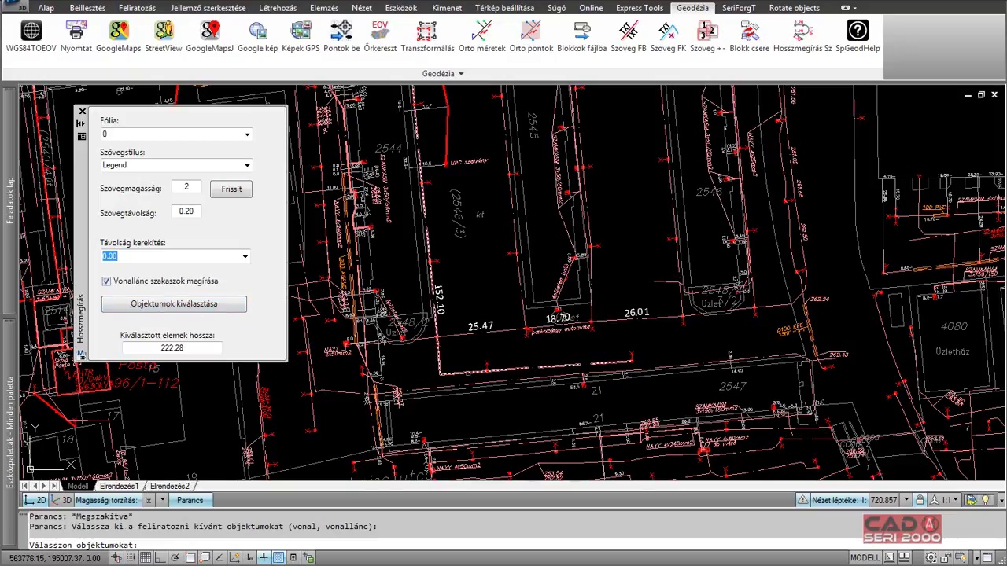
key(Return)
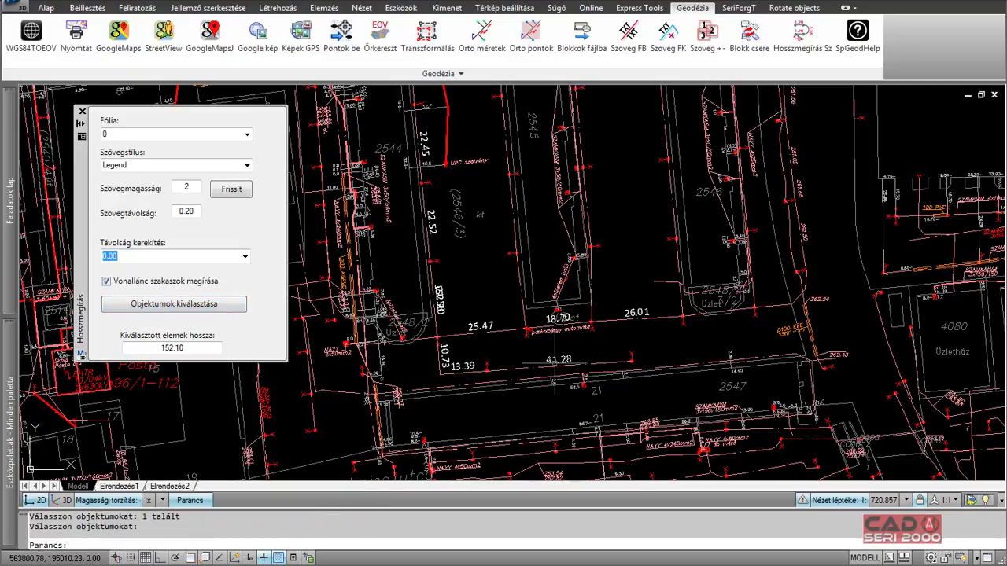
scroll(556, 362, up, 2)
middle_drag(556, 362, 472, 354)
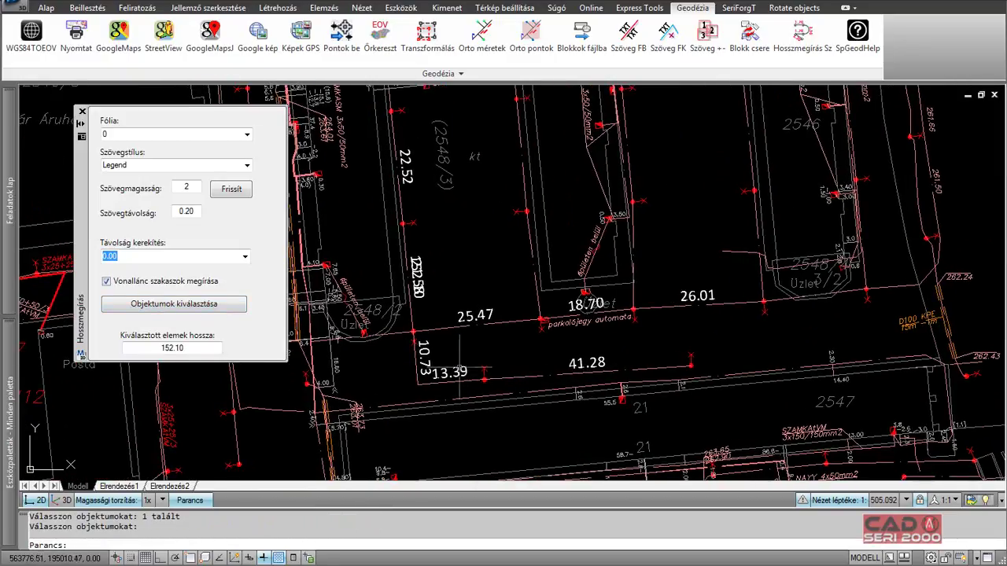
middle_drag(397, 224, 425, 250)
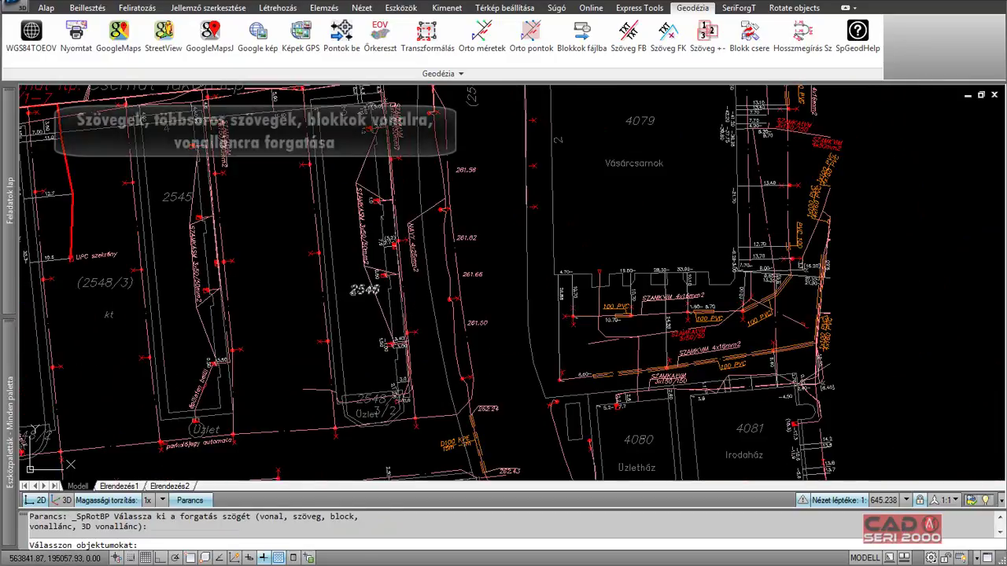
Step: Rotate the parcel number texts 2545 and (2548/3) parallel to the picked reference line
middle_drag(295, 324, 406, 243)
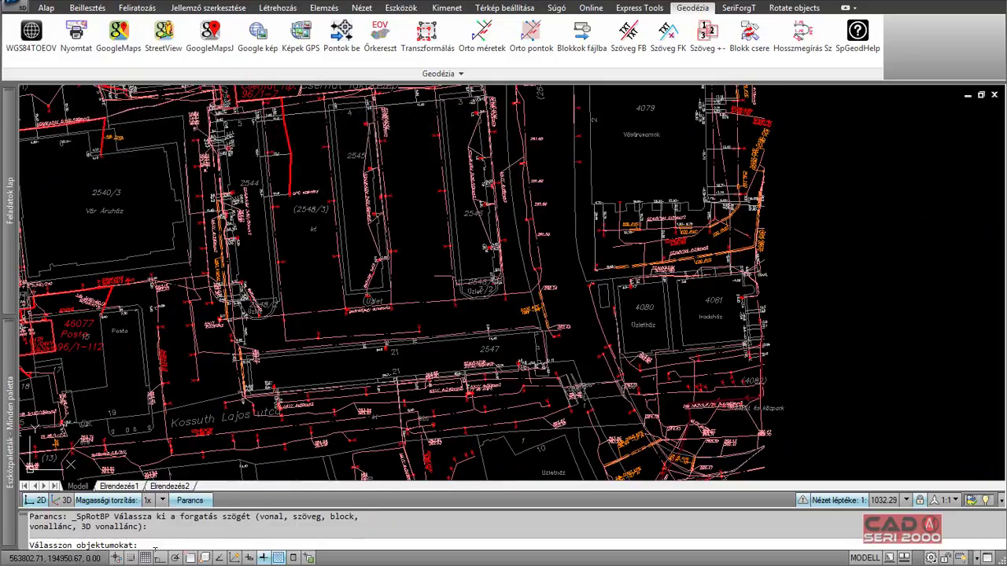
scroll(331, 208, up, 2)
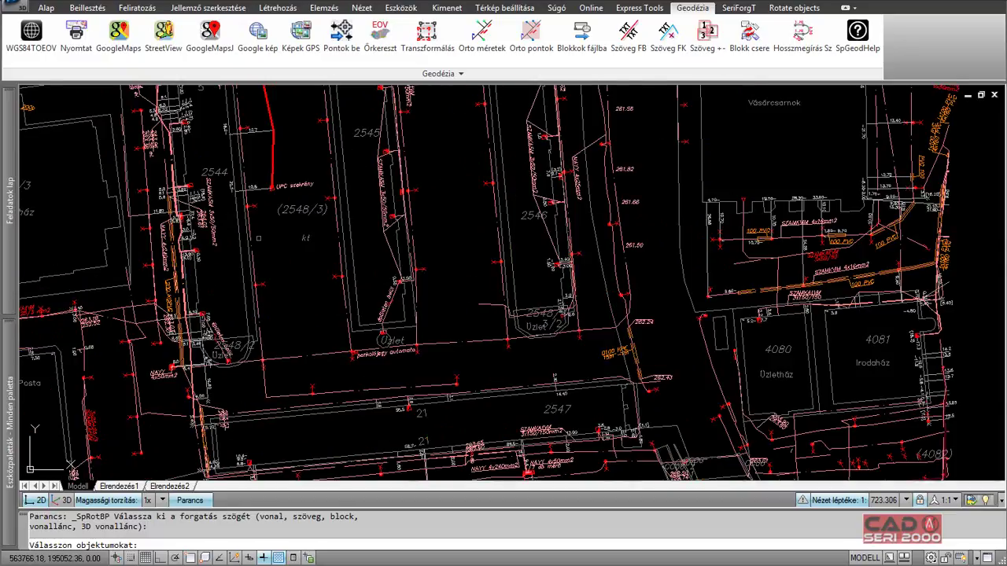
scroll(258, 238, up, 1)
click(242, 219)
key(Return)
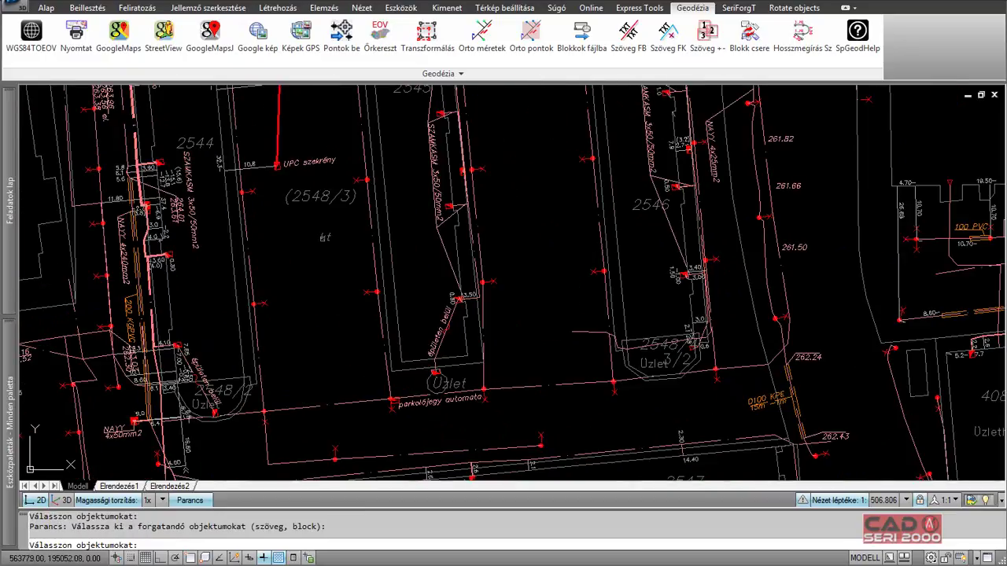
middle_drag(327, 266, 320, 310)
click(359, 255)
click(306, 223)
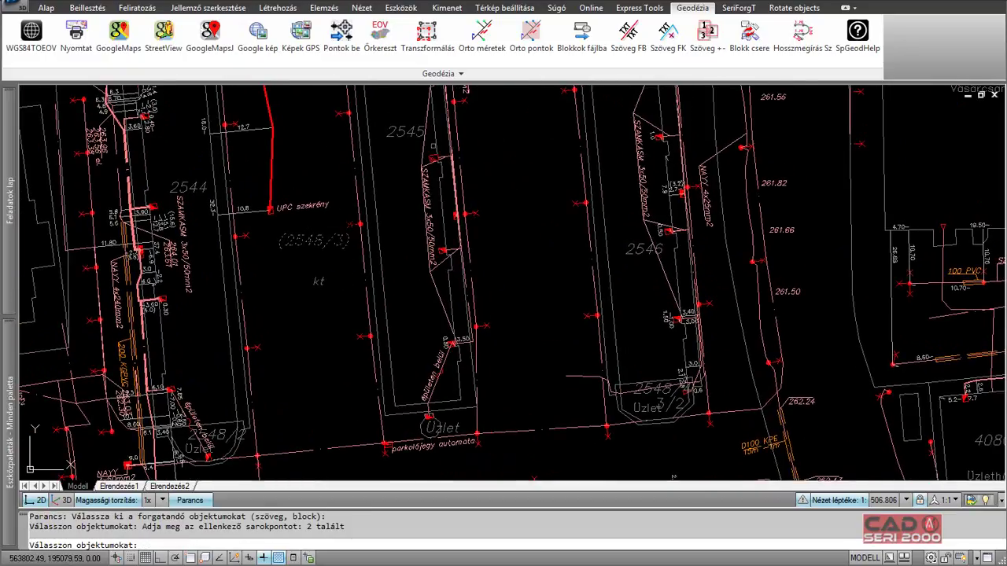
key(Return)
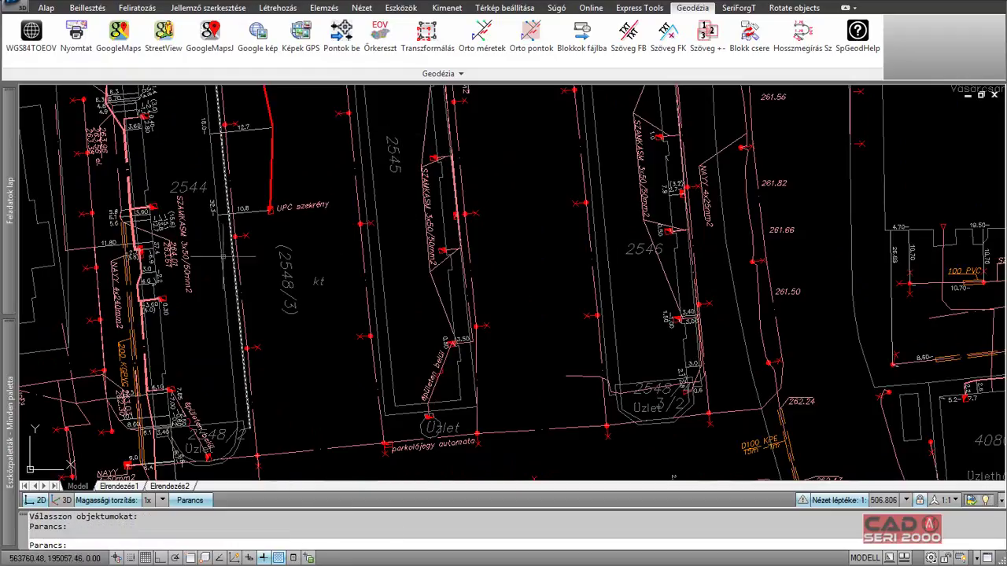
scroll(254, 247, down, 2)
Step: Rerun Szöveg FK to turn elevation labels 261.82, 261.66 and 261.50 along their line
middle_drag(478, 213, 333, 252)
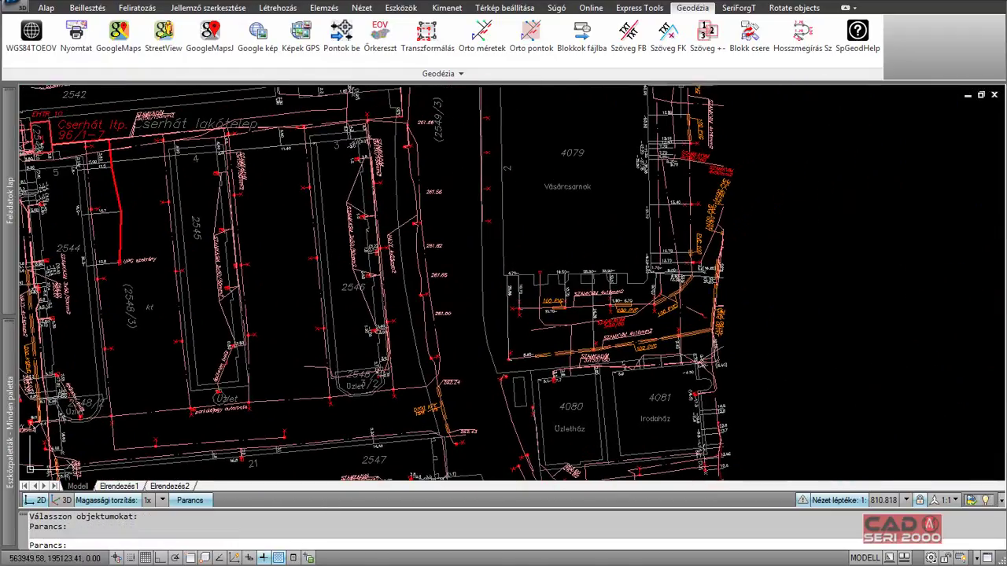
click(629, 33)
scroll(407, 268, up, 2)
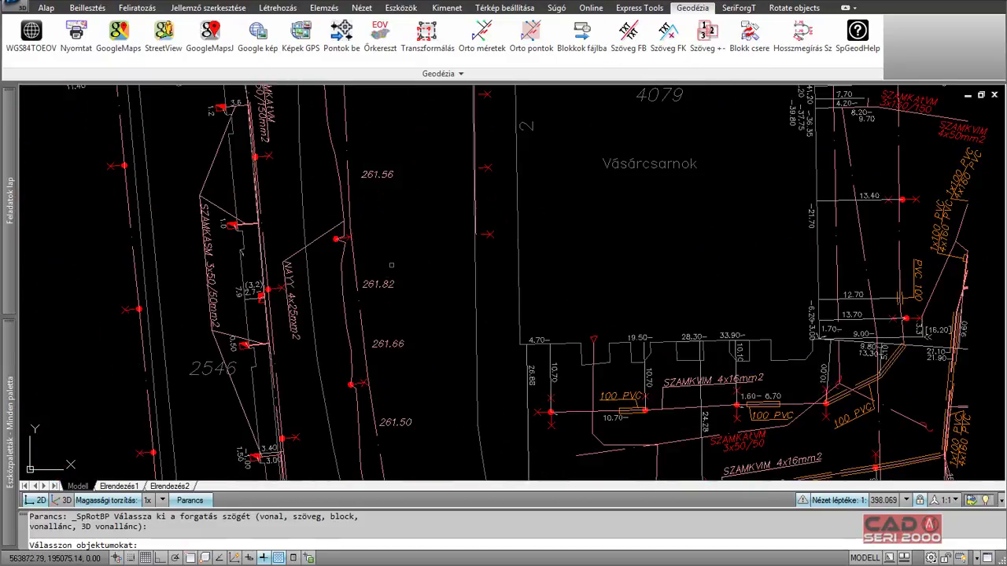
scroll(461, 223, up, 1)
click(445, 247)
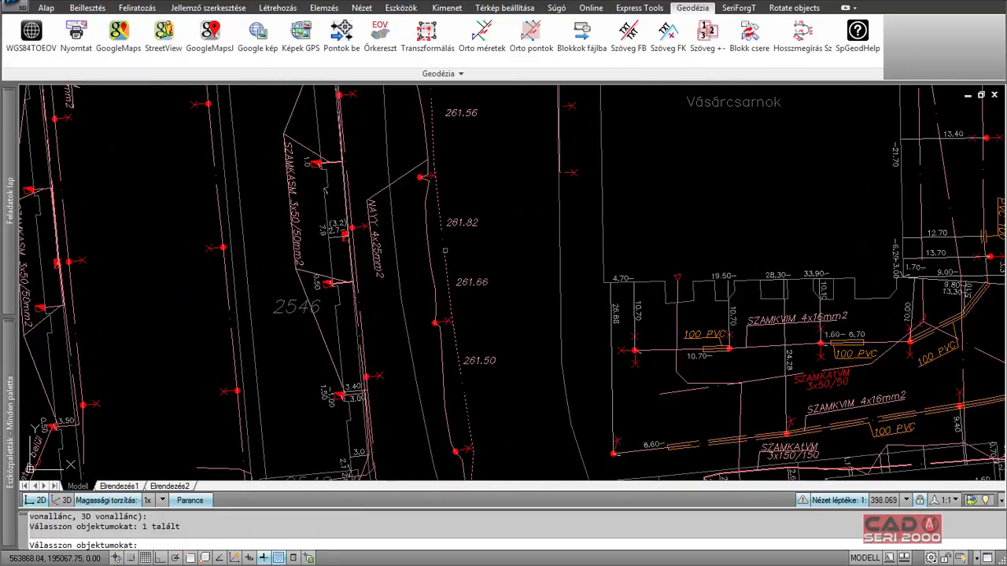
click(508, 392)
click(490, 169)
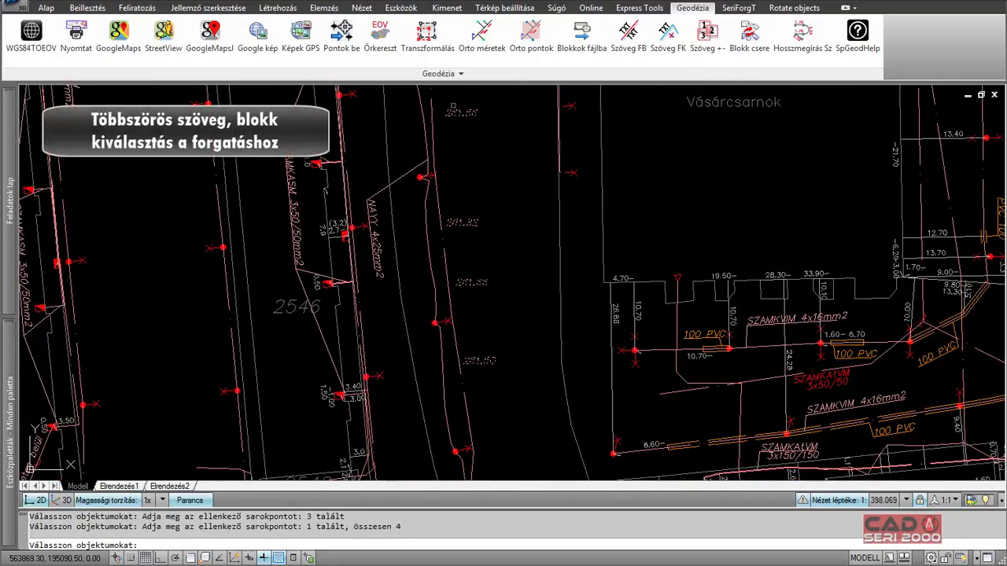
key(Return)
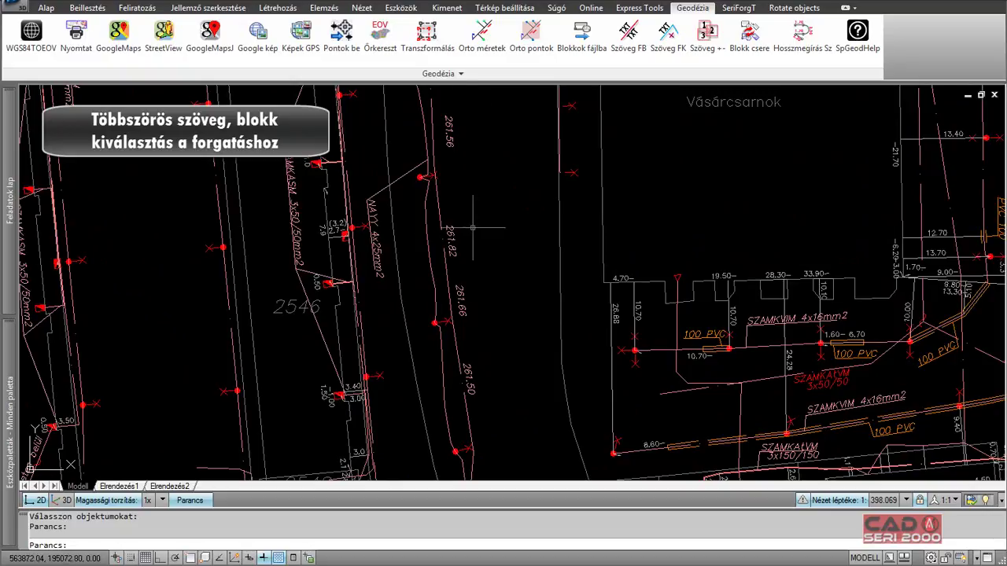
scroll(455, 167, down, 4)
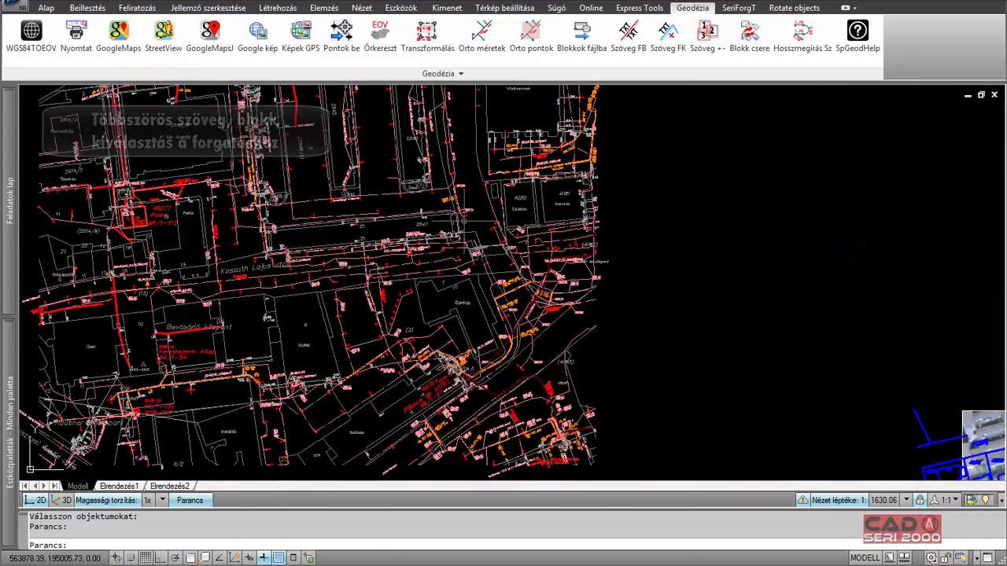
scroll(466, 279, up, 3)
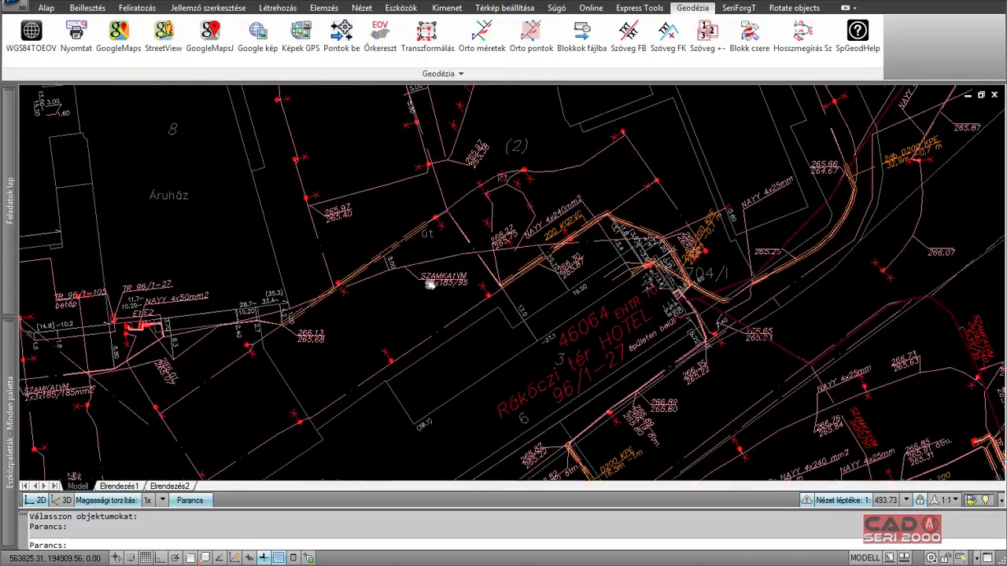
Step: Rotate the 266.13/265.68 elevation label to follow its cable line, based at the leader's endpoint
click(667, 37)
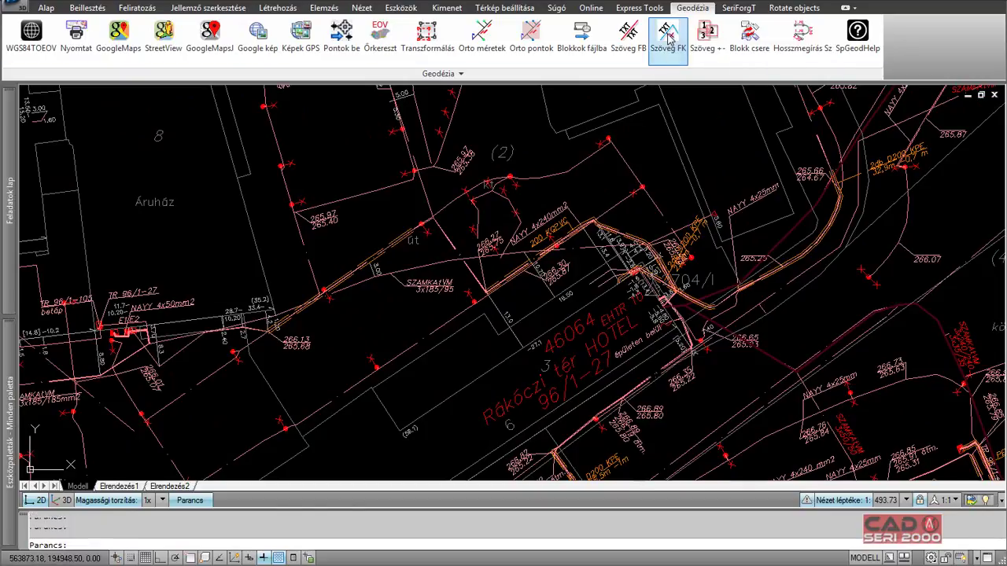
scroll(359, 338, up, 2)
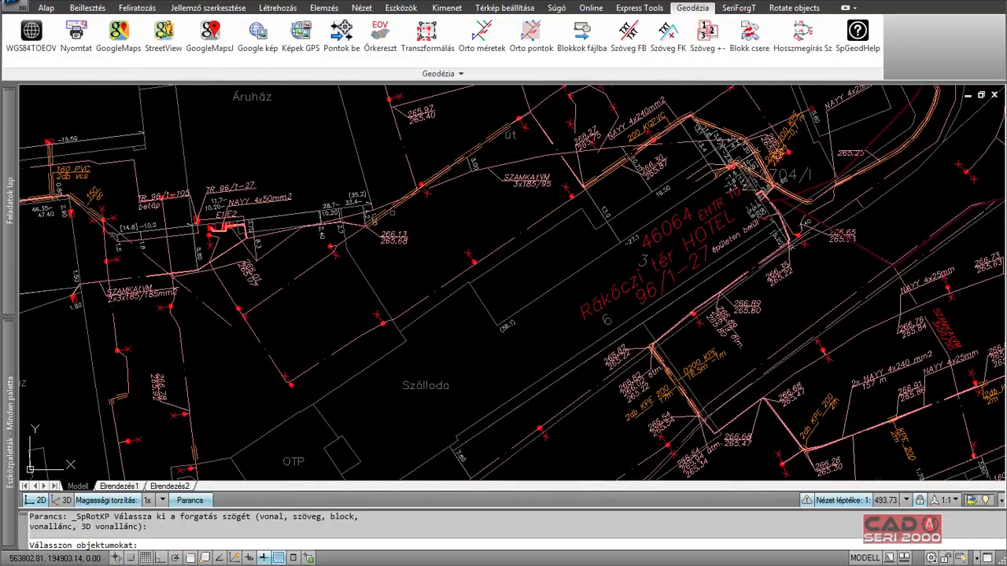
scroll(358, 339, up, 3)
click(355, 228)
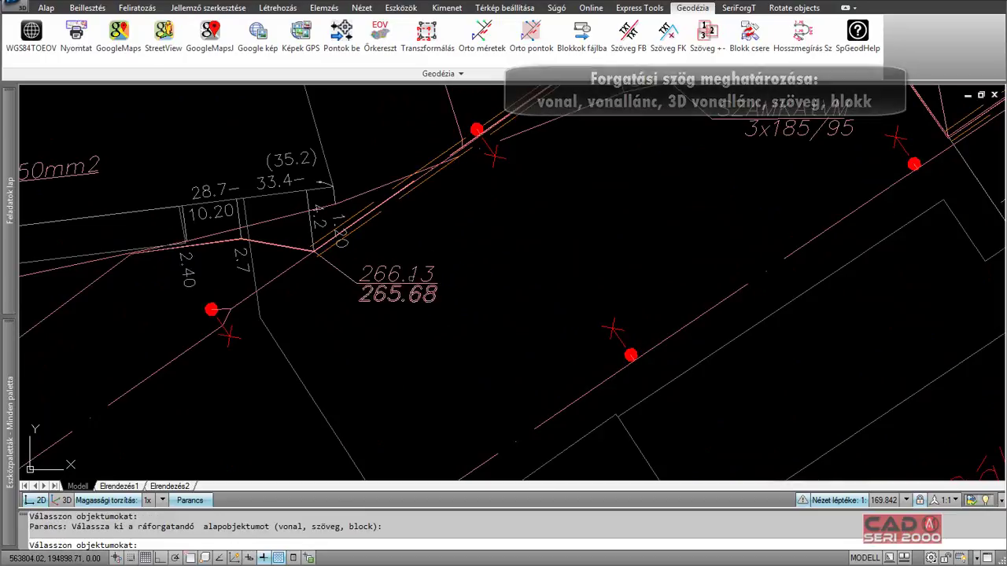
click(397, 283)
click(457, 340)
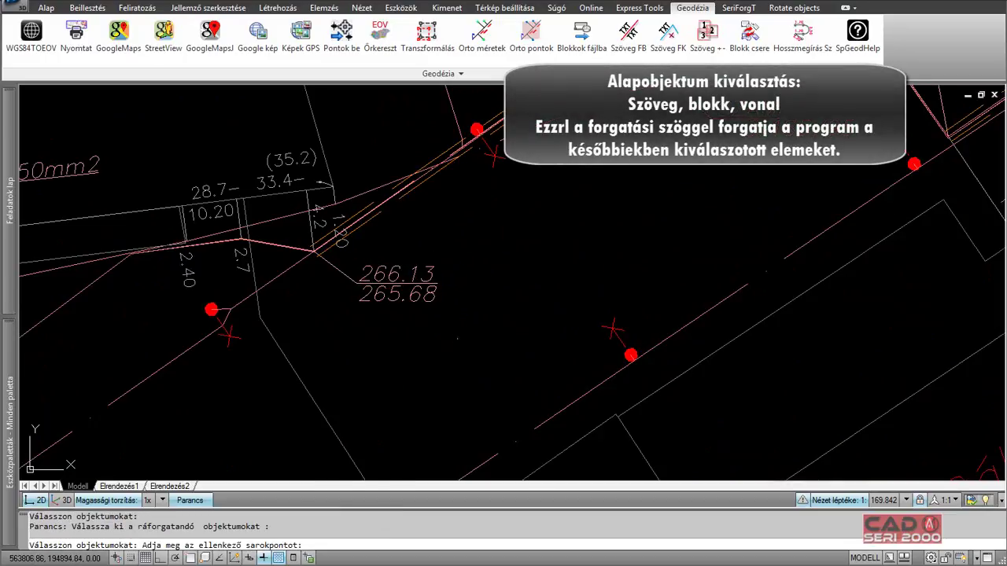
click(385, 236)
key(Return)
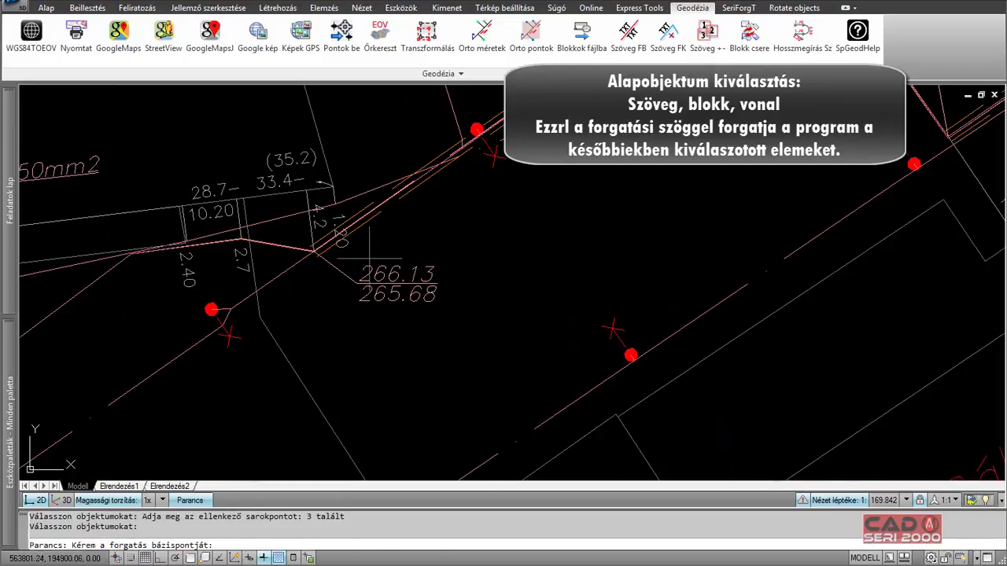
shift+right_click(338, 229)
click(371, 322)
click(354, 284)
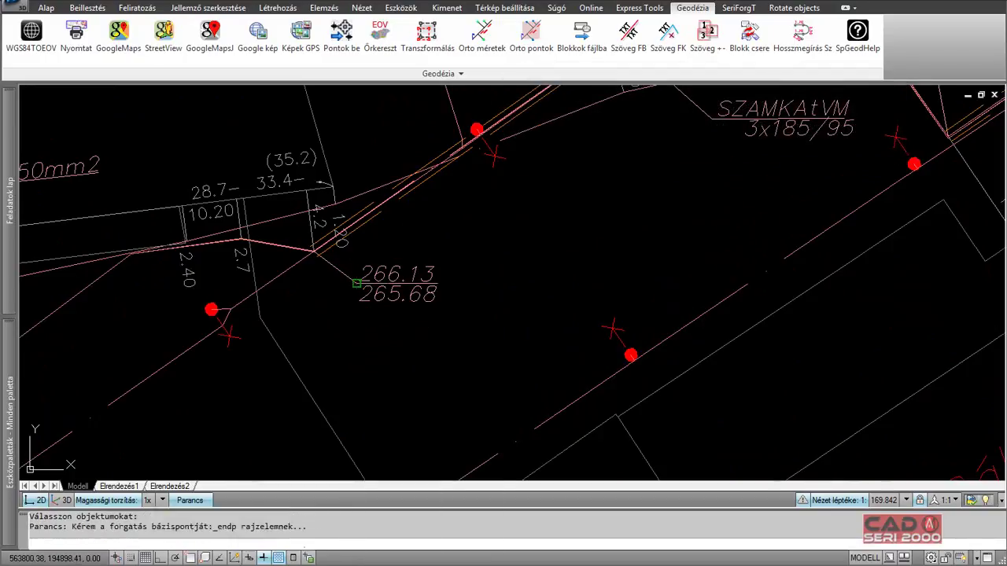
Step: Move to the parcel 3724/1 area and begin rotating more labels to match another line
scroll(358, 283, down, 2)
middle_drag(408, 274, 331, 289)
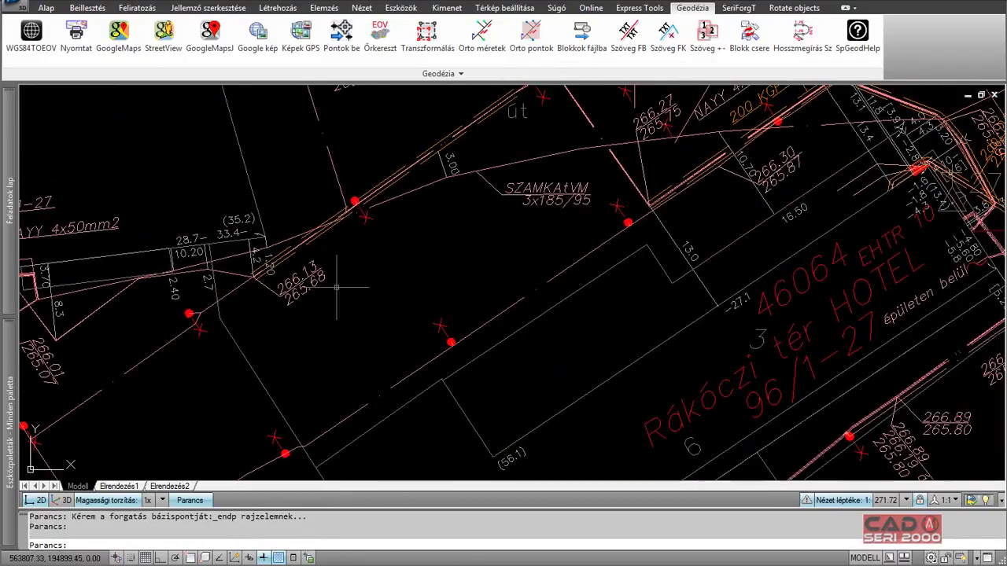
click(675, 47)
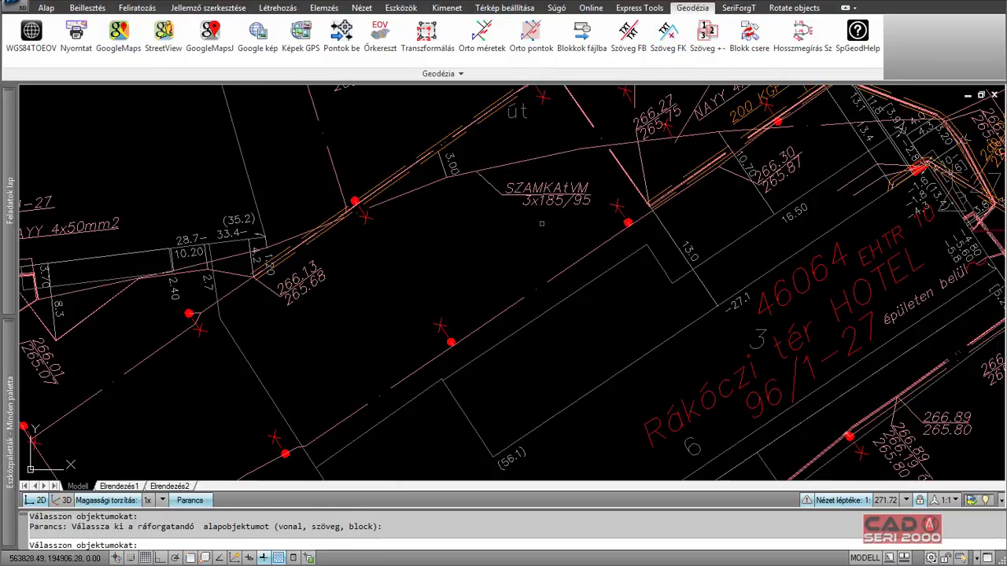
click(552, 235)
click(528, 184)
key(Return)
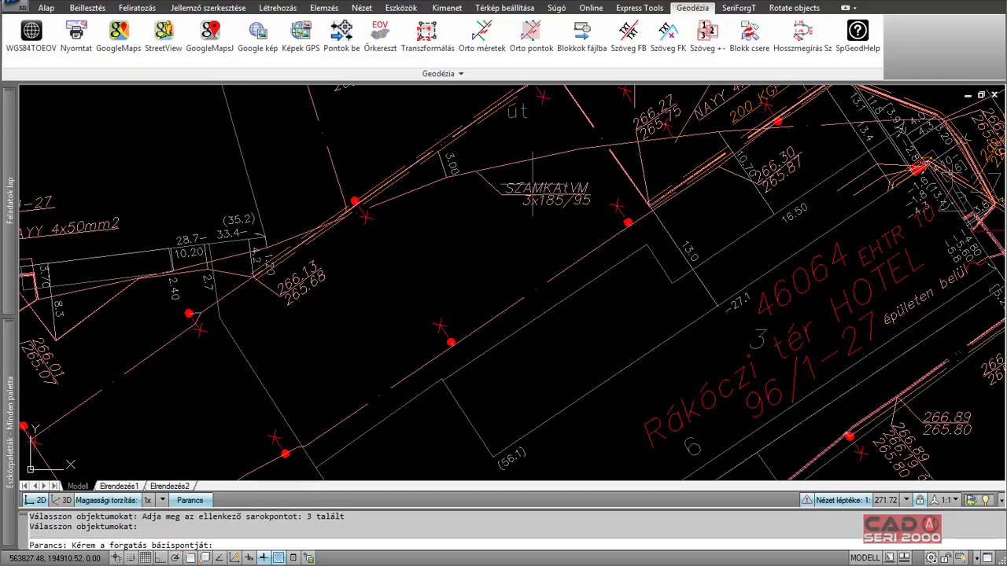
shift+right_click(532, 183)
click(542, 227)
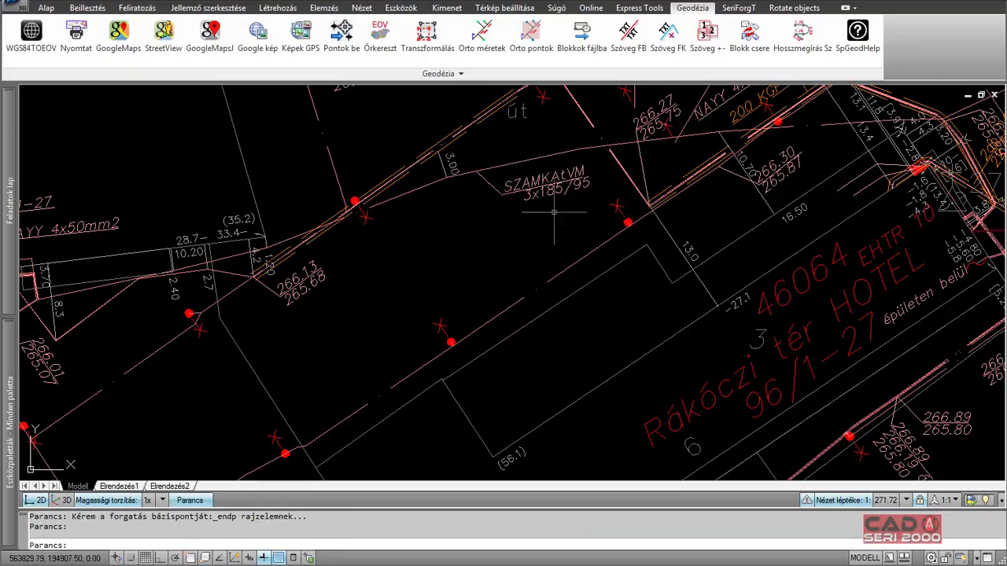
Step: Copy number 7 with increment 2 to place 9, 11 and 13 up the street
click(708, 39)
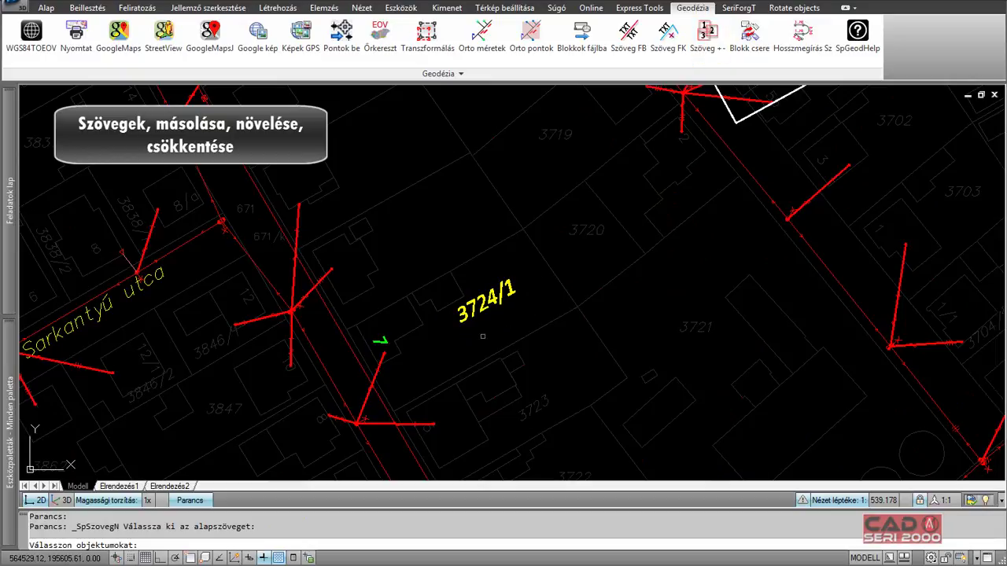
click(382, 341)
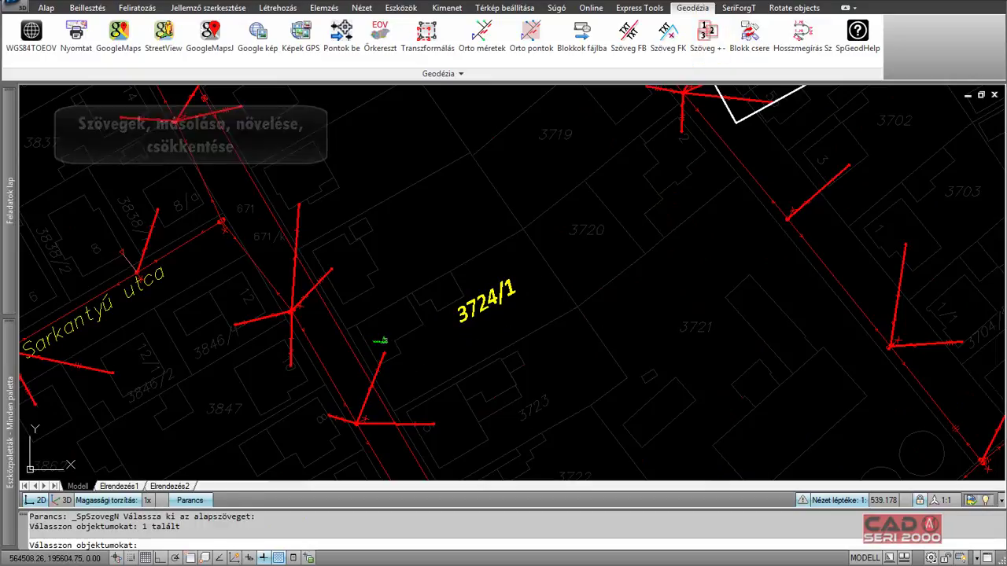
key(Return)
text(2)
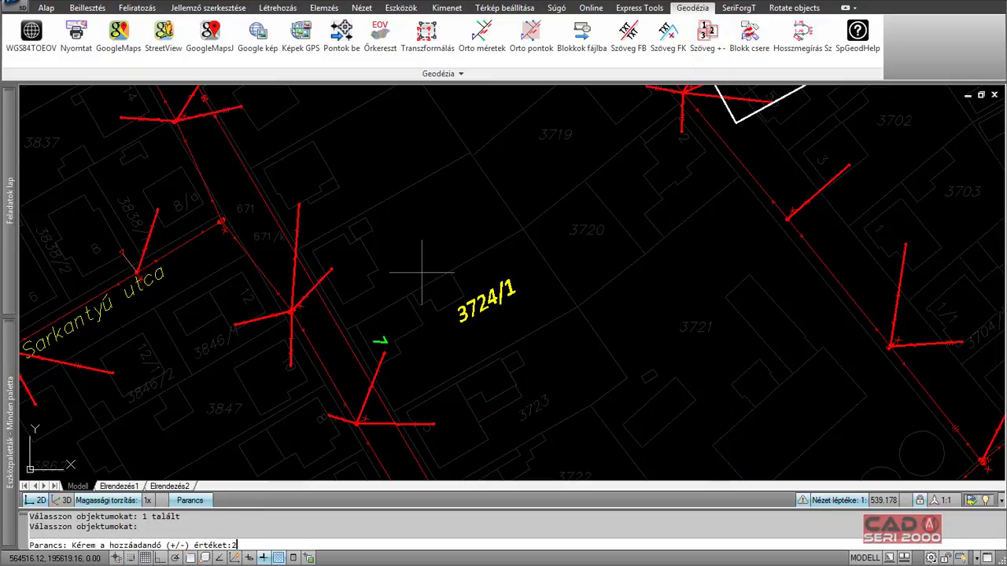
key(Return)
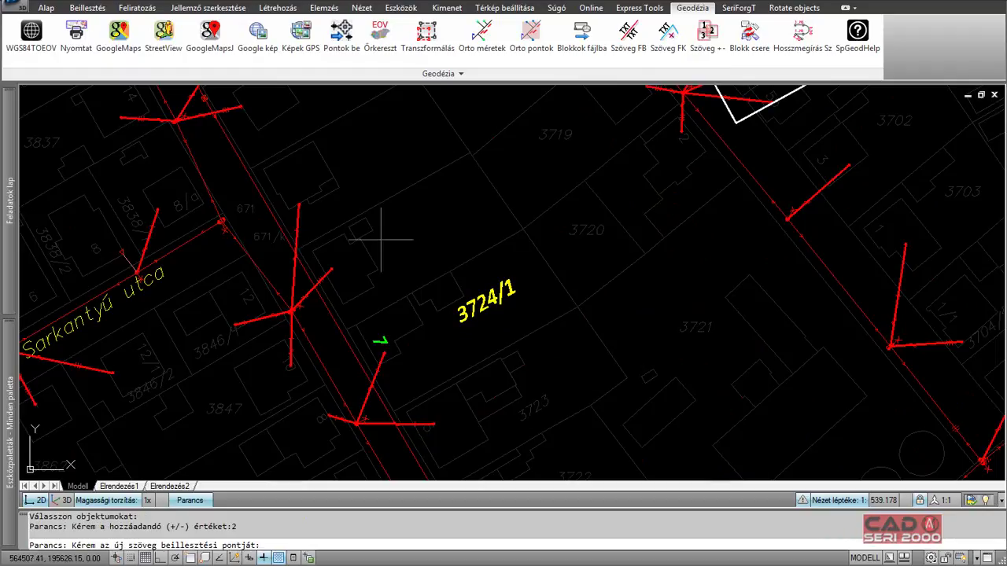
click(337, 279)
click(289, 189)
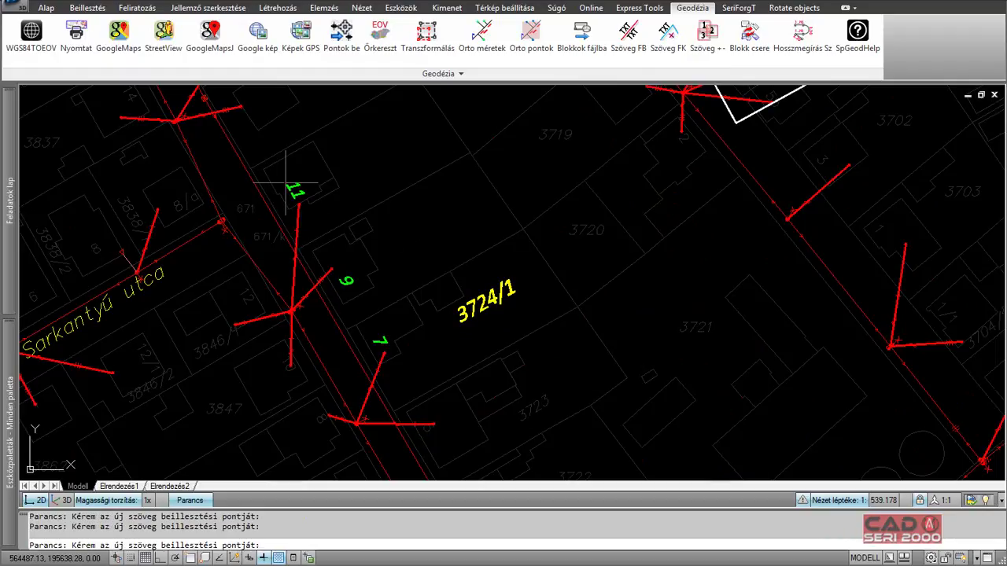
middle_drag(351, 189, 367, 270)
click(265, 183)
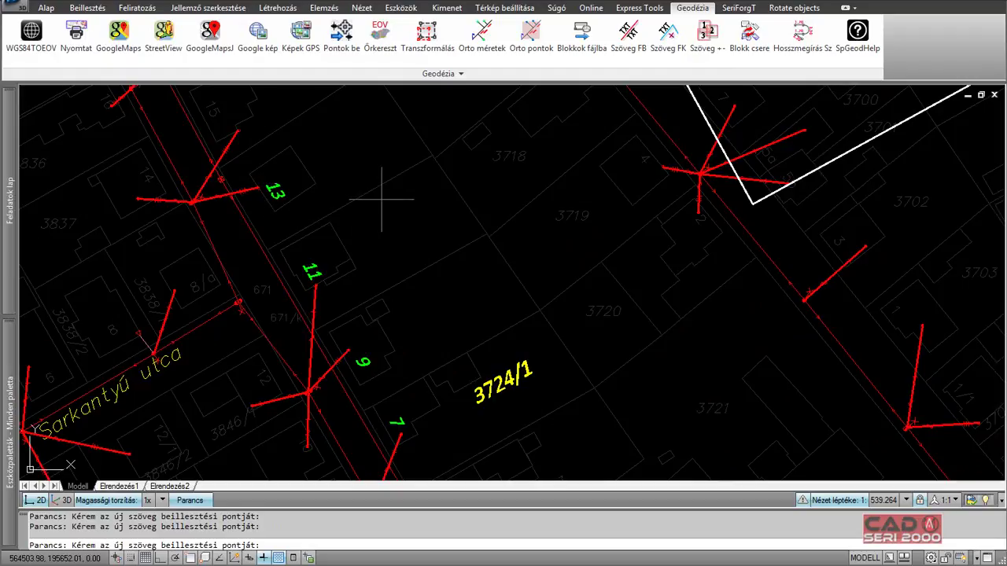
key(Escape)
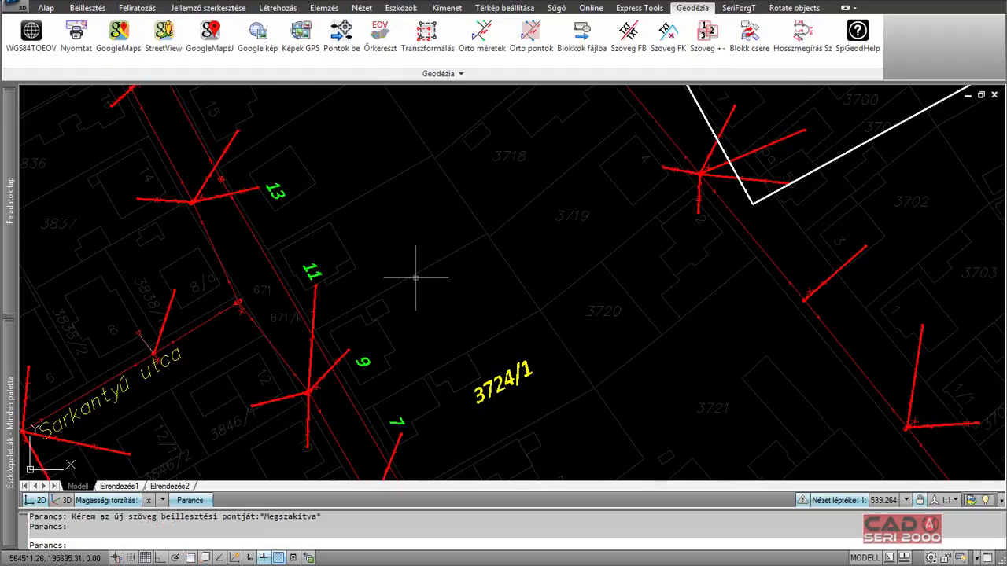
Step: Add parcel labels 3724/2, 3724/3 and 3724/4 above 3724/1 with increment 1
click(698, 54)
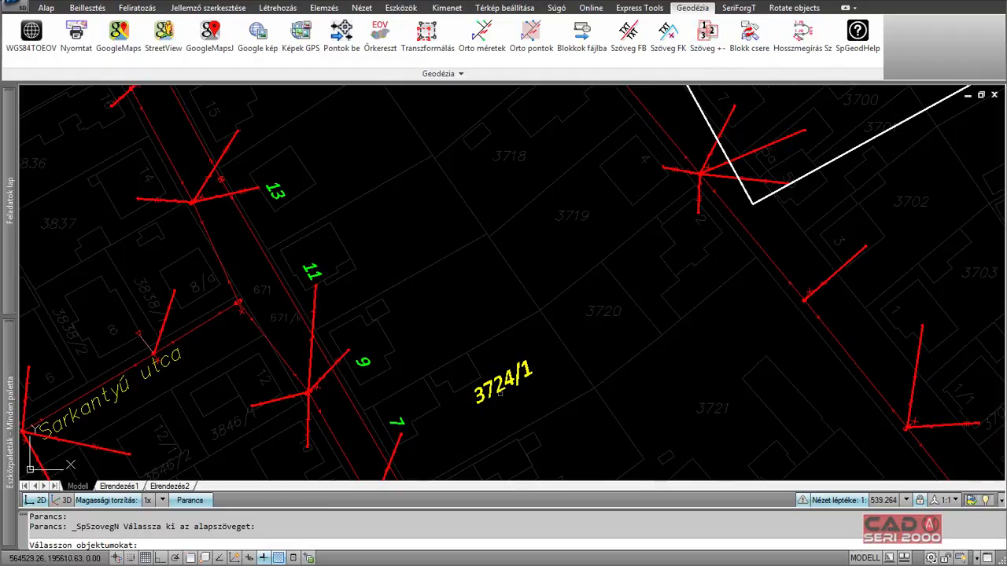
click(504, 381)
key(Return)
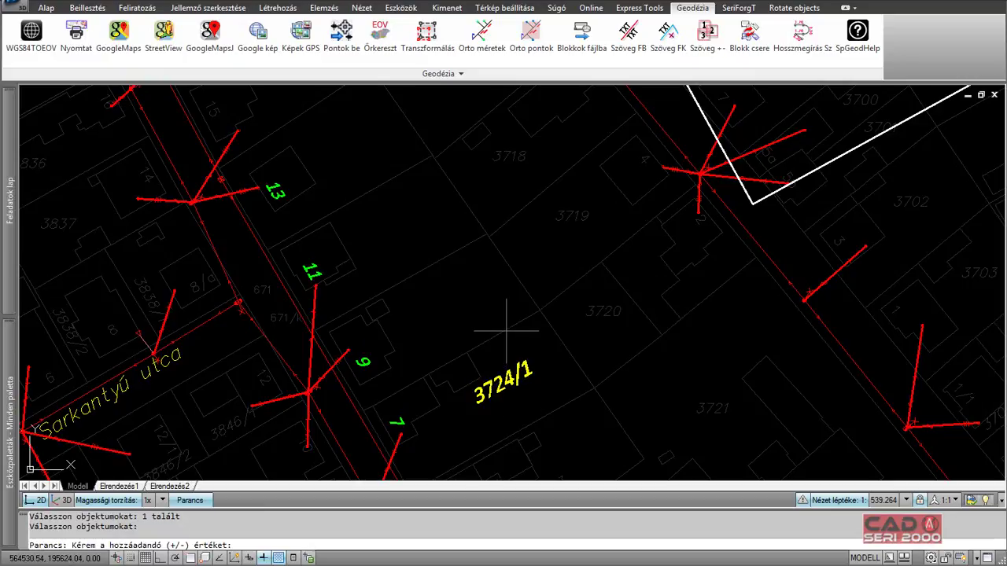
text(1)
key(Return)
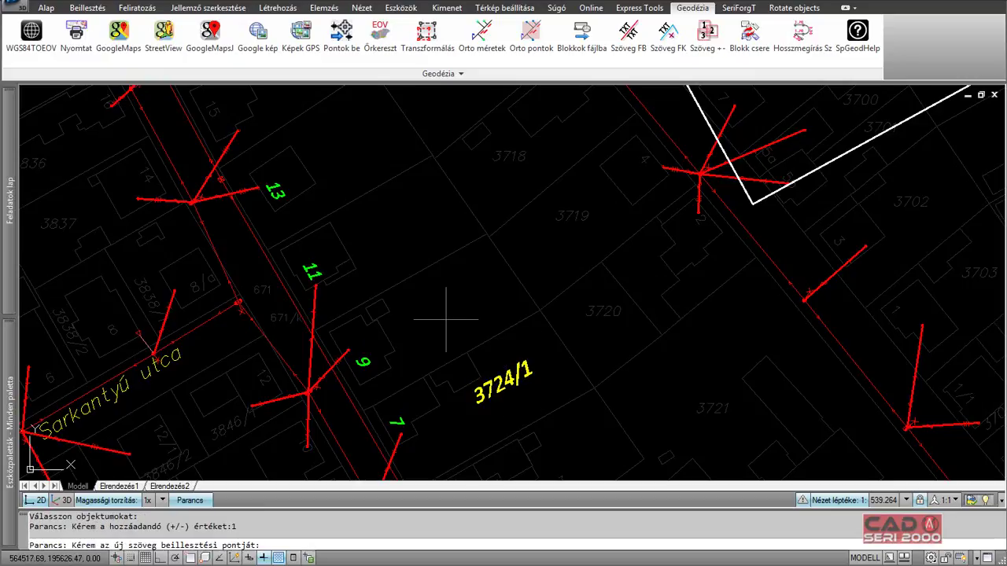
click(445, 316)
click(391, 243)
click(331, 160)
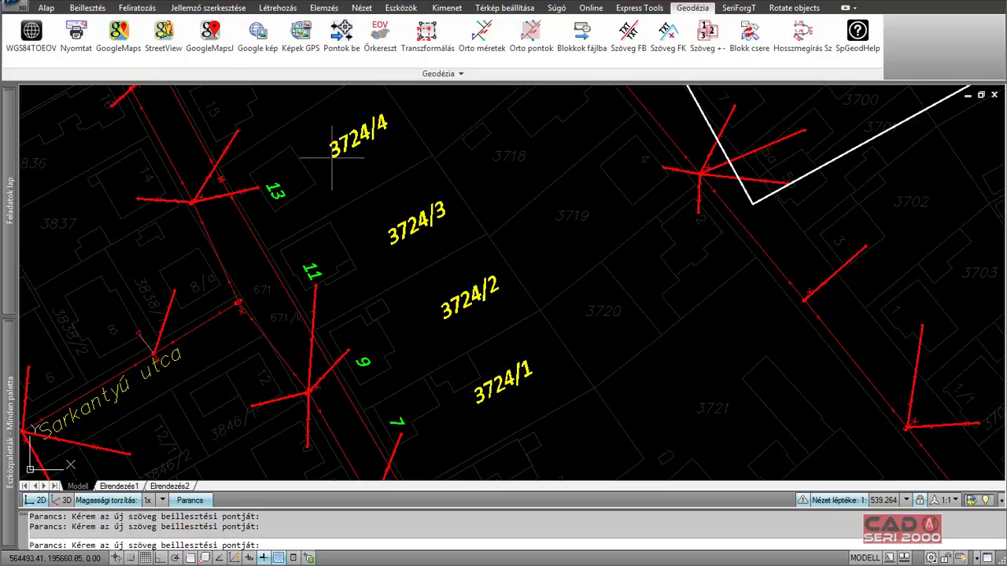
key(Escape)
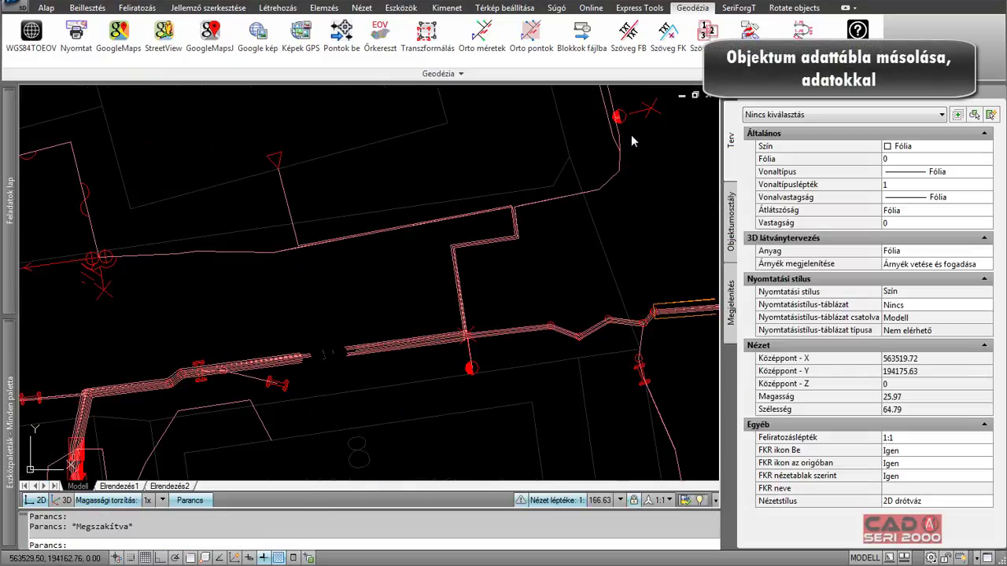
Step: Run OD másol from the Geodézia panel and view the cable polyline's OD:EL1 data
click(461, 73)
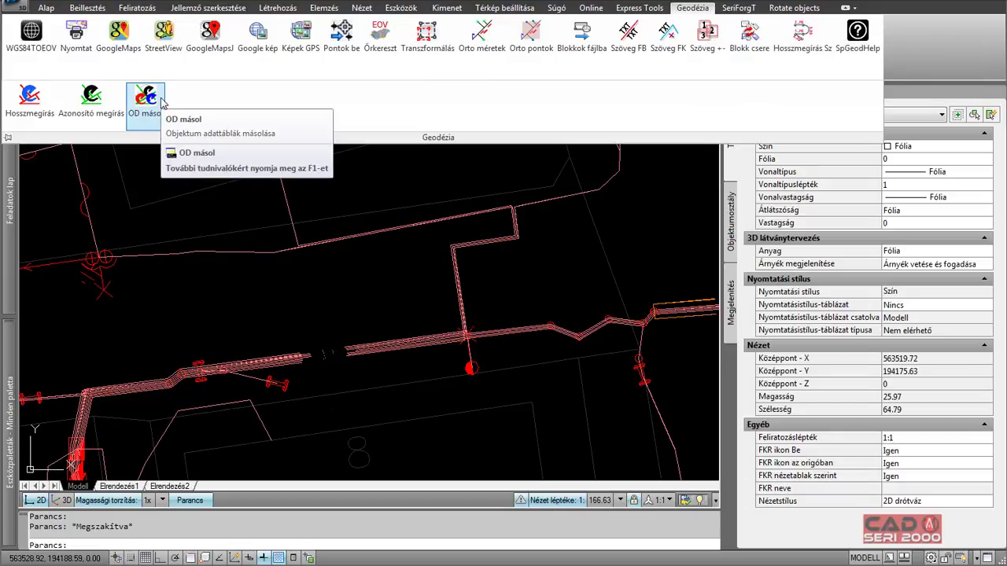
click(550, 199)
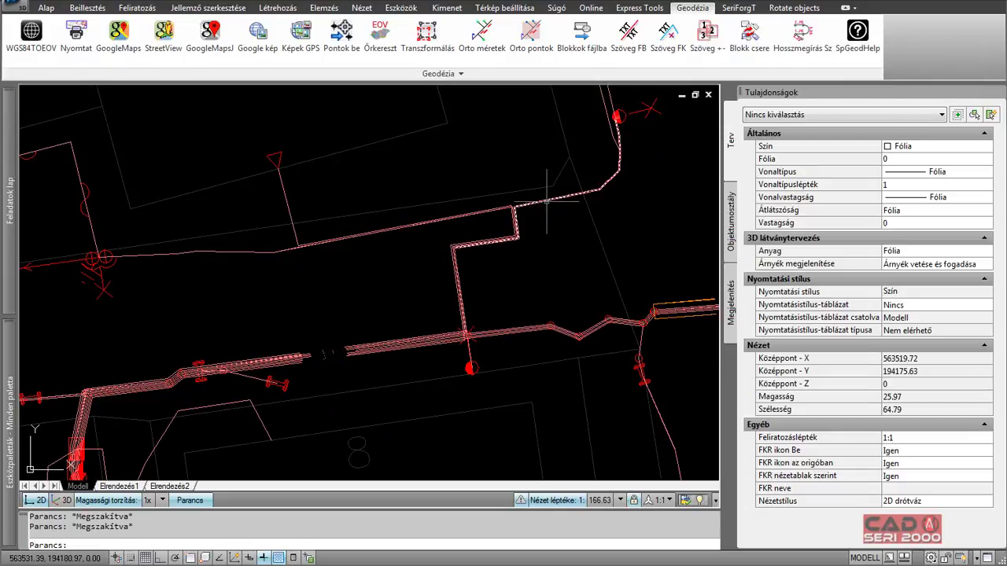
drag(1002, 244, 1004, 387)
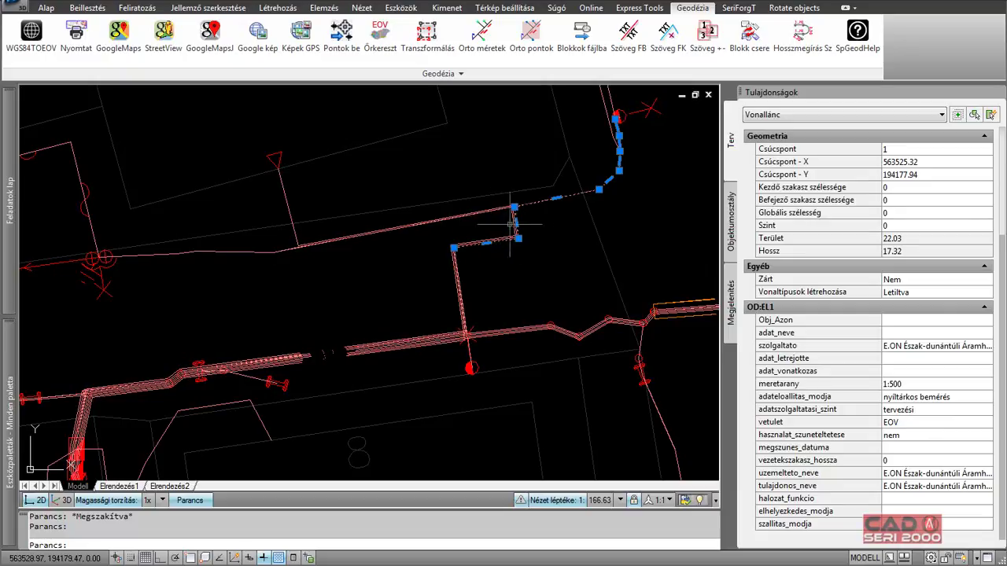
Step: Clear the polyline selection and rerun OD másol from the expanded Geodézia panel
click(559, 201)
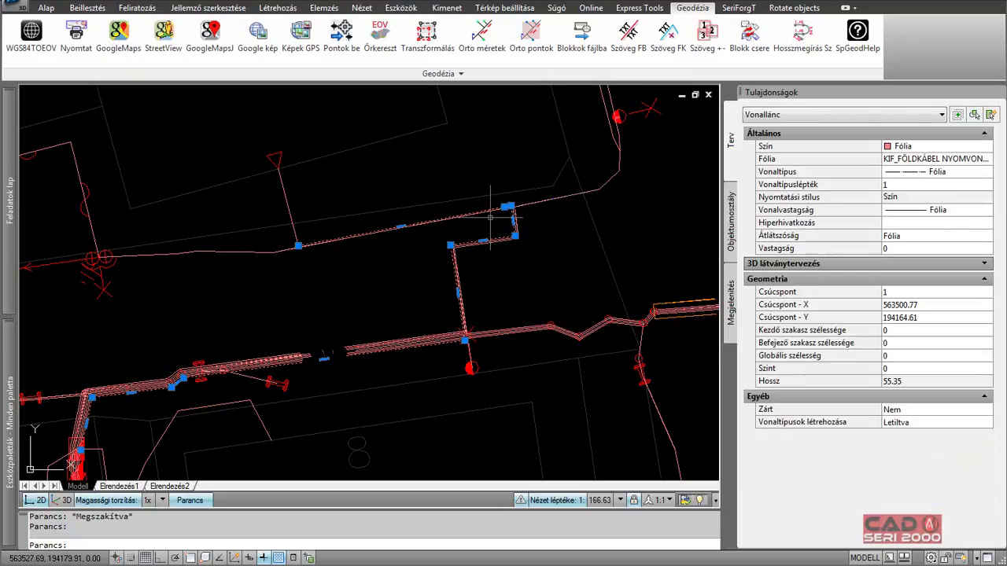
click(493, 210)
key(Escape)
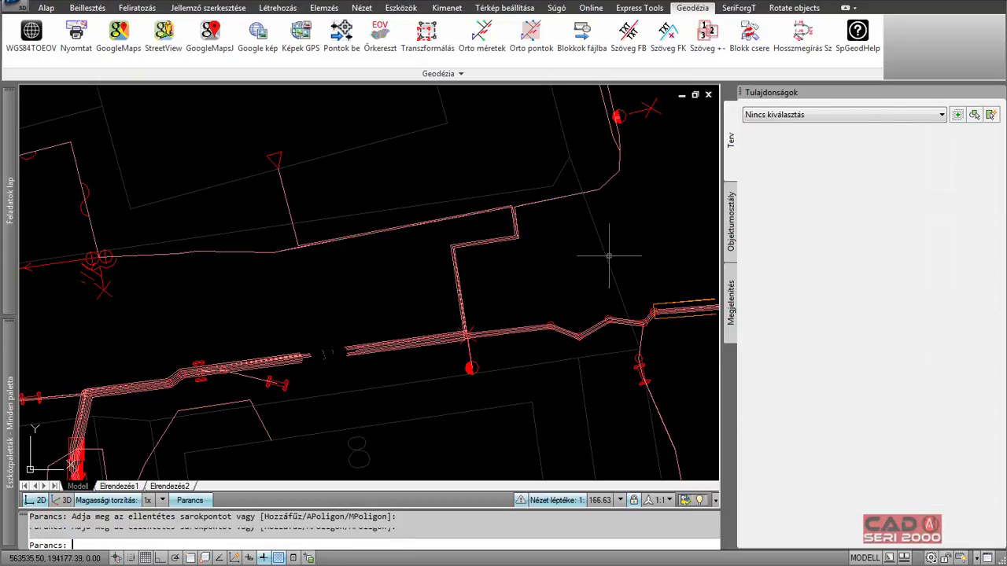
click(460, 74)
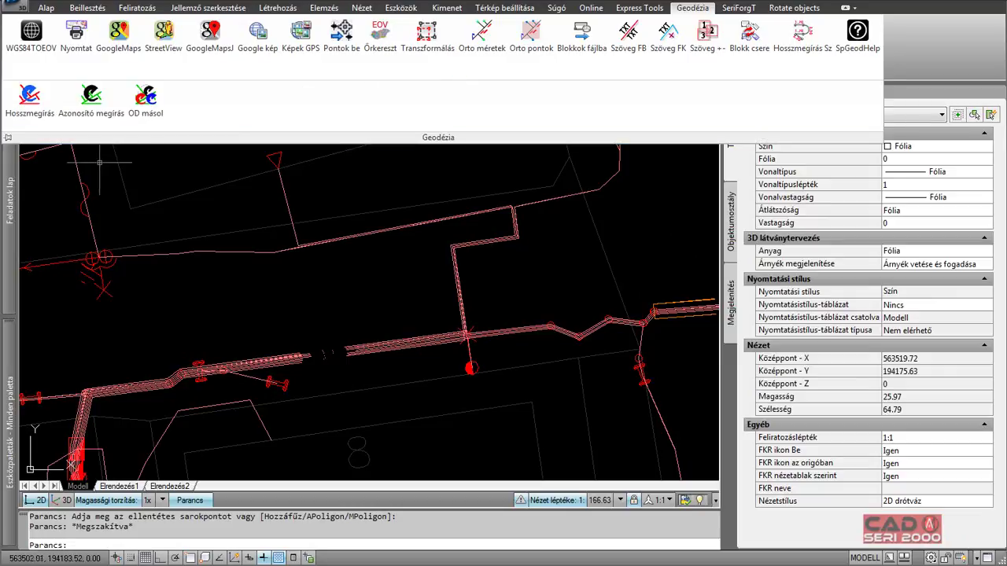
click(146, 108)
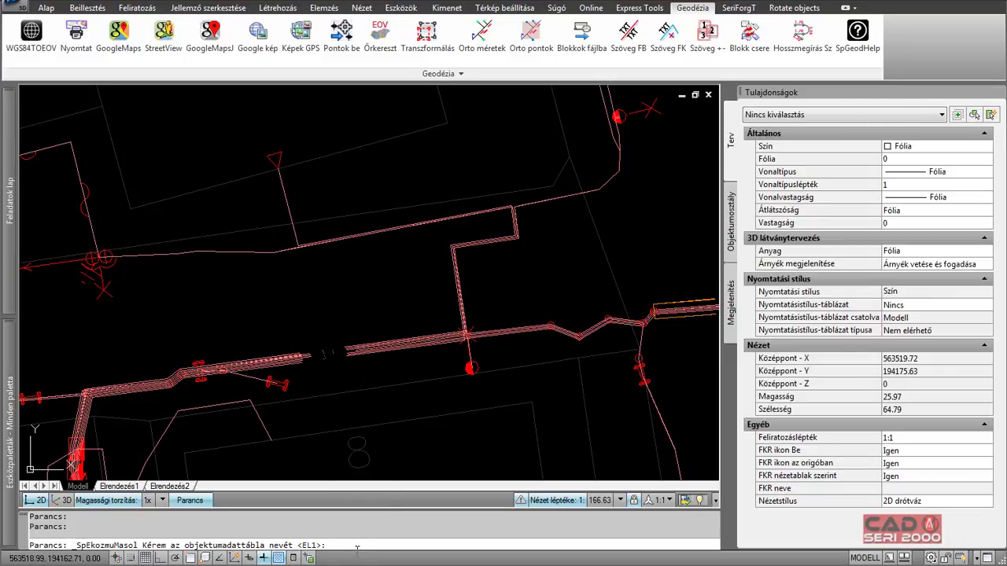
Step: Copy the EL1 object data from the source cable polyline onto the window-selected targets
key(Return)
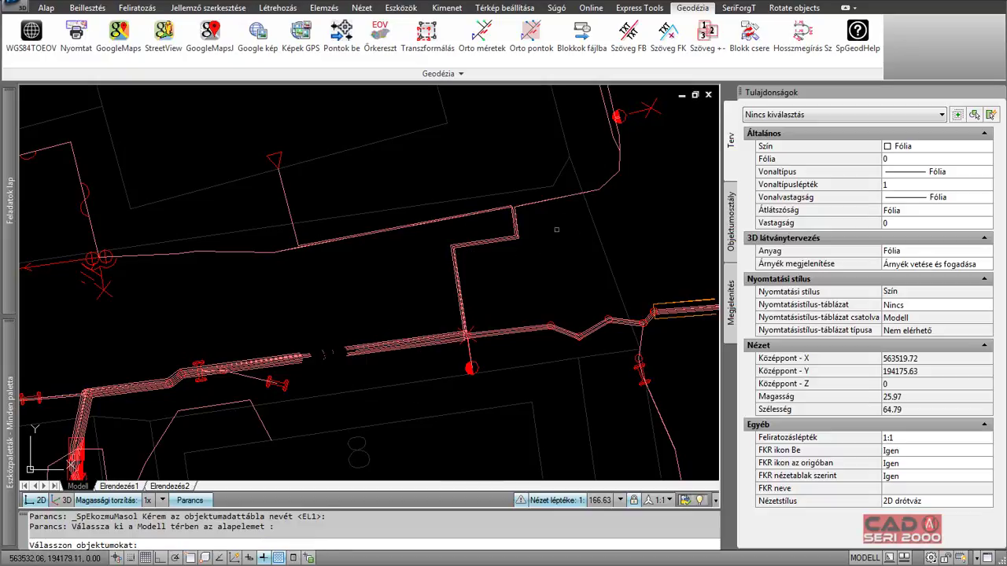
click(543, 207)
key(Return)
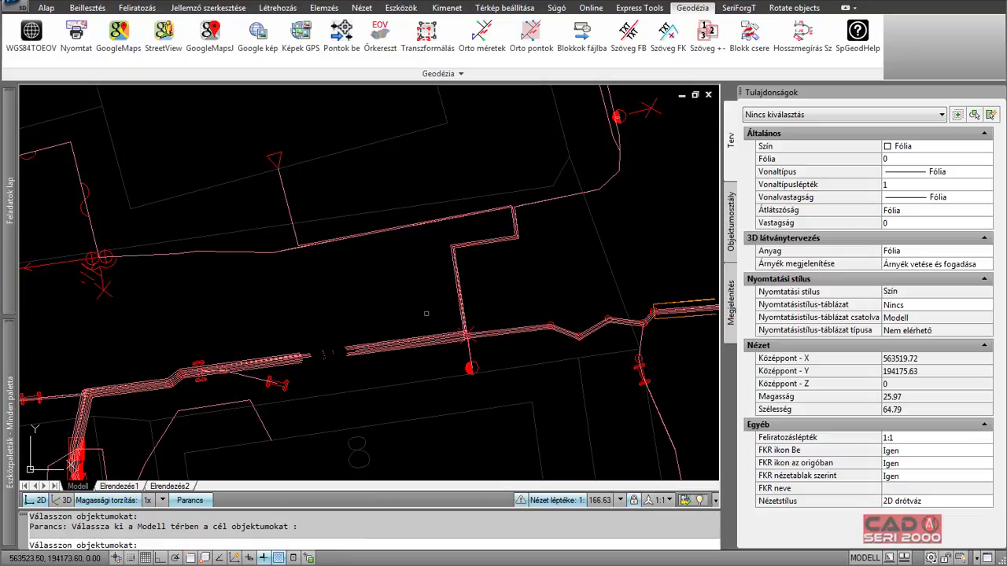
click(471, 212)
click(444, 228)
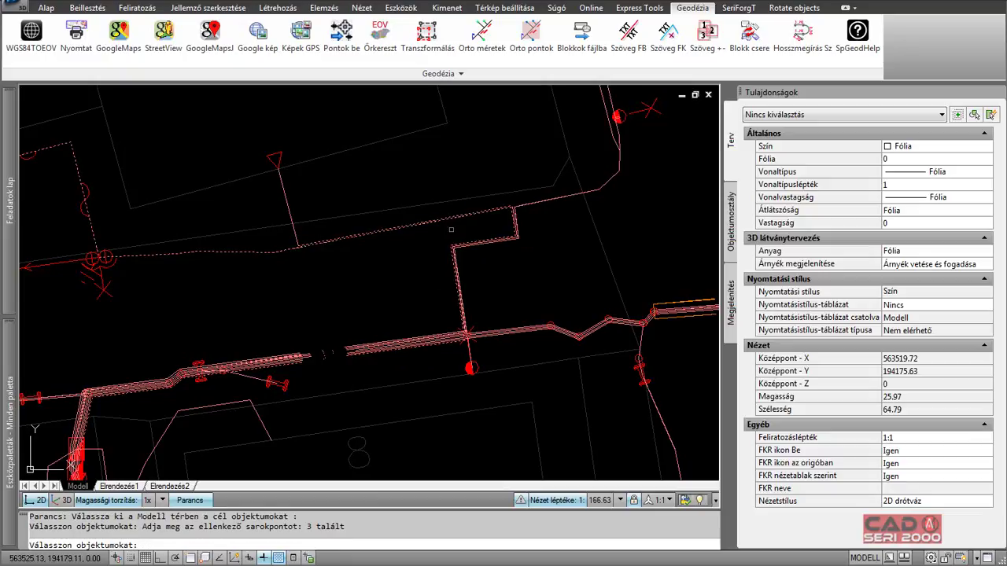
key(Return)
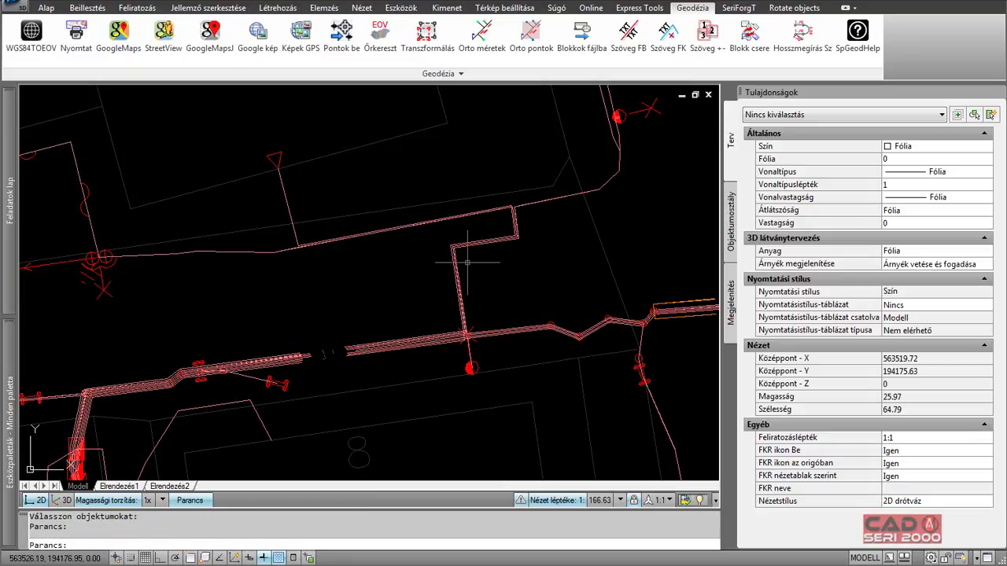
Step: Check that a target polyline now carries the OD:EL1 data
click(475, 211)
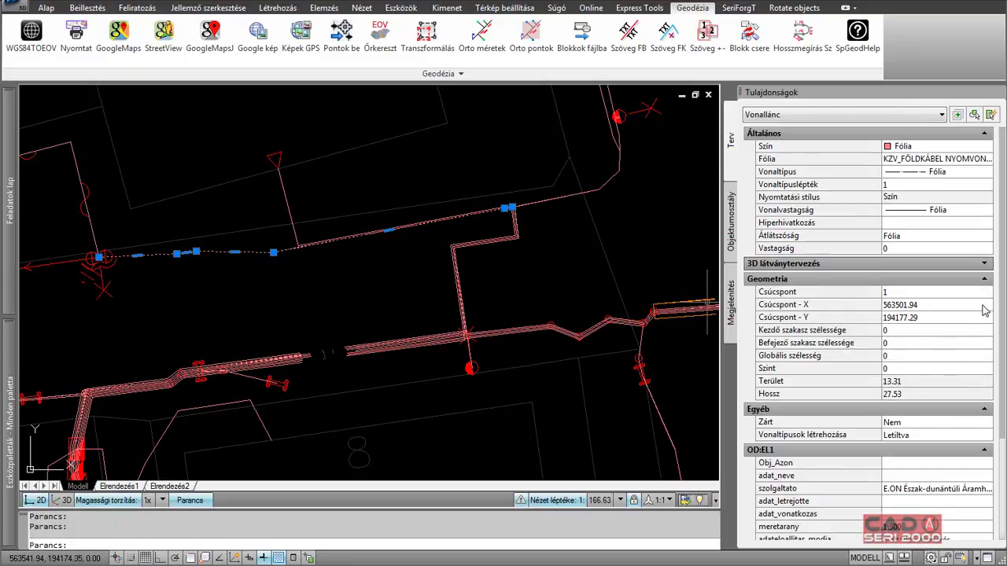
scroll(905, 315, down, 4)
scroll(836, 321, down, 1)
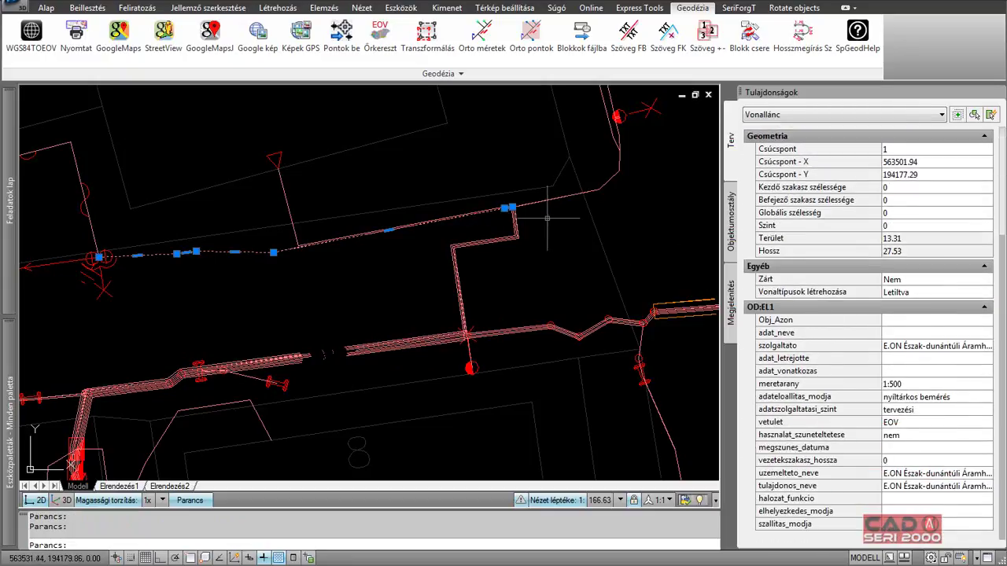
mouse_move(554, 198)
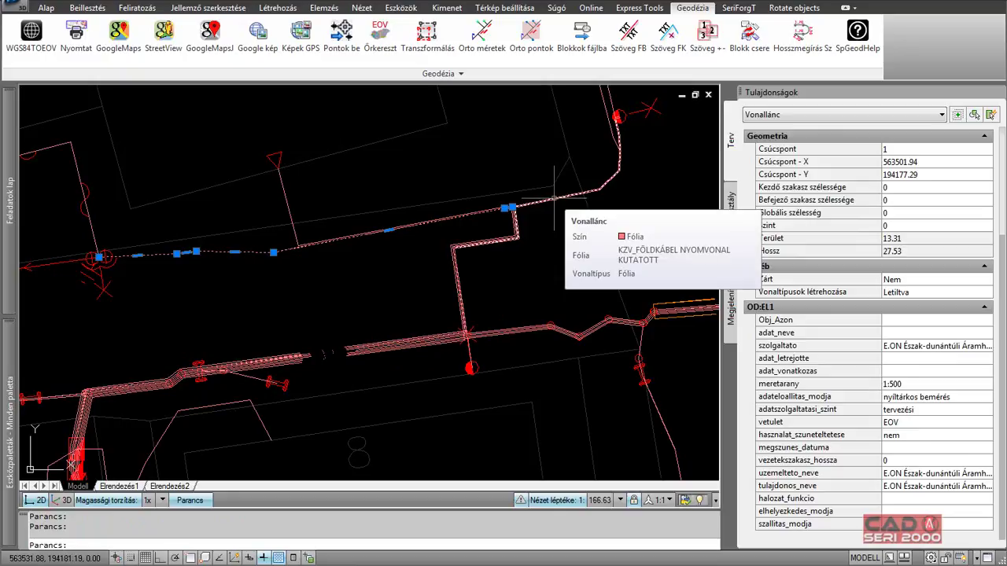
key(Escape)
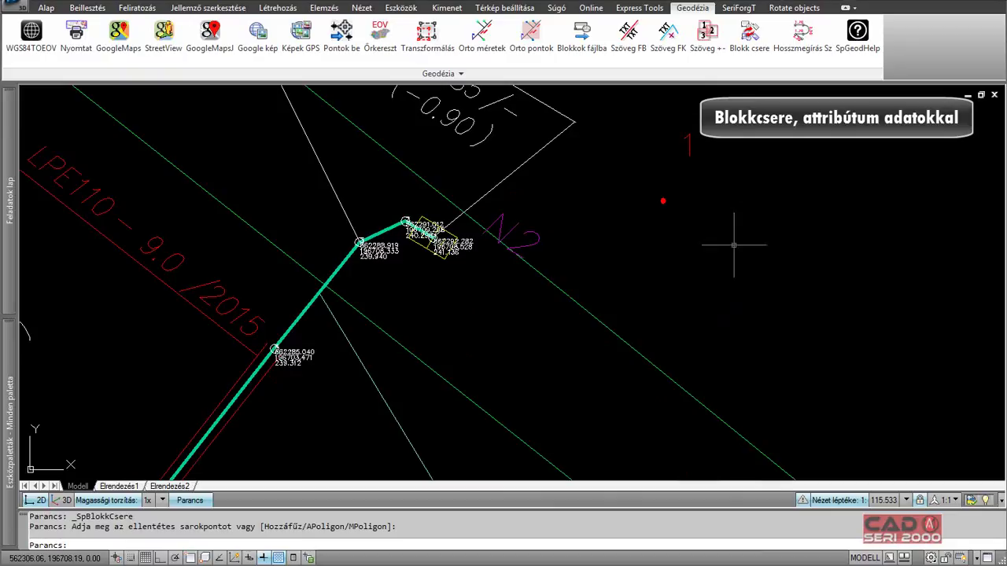
Step: In Blokk csere, pick an SPE_PontW block to replace and block 1106 as replacement
click(748, 40)
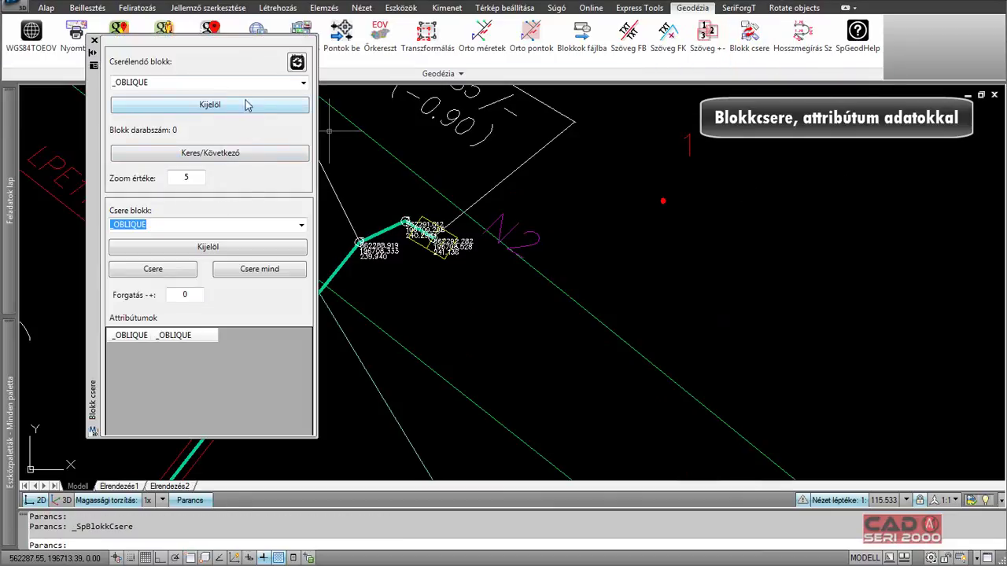
click(303, 83)
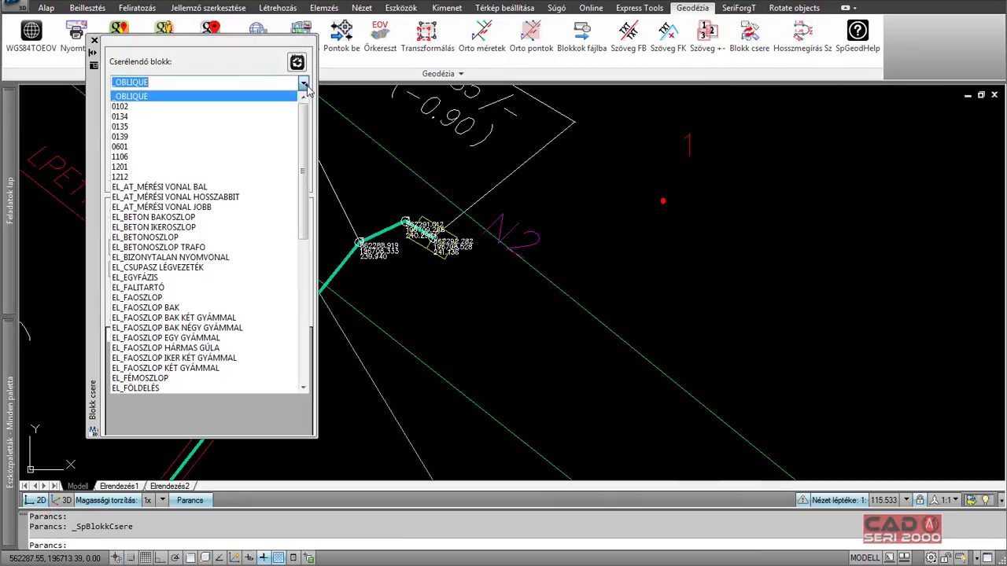
click(303, 83)
click(209, 105)
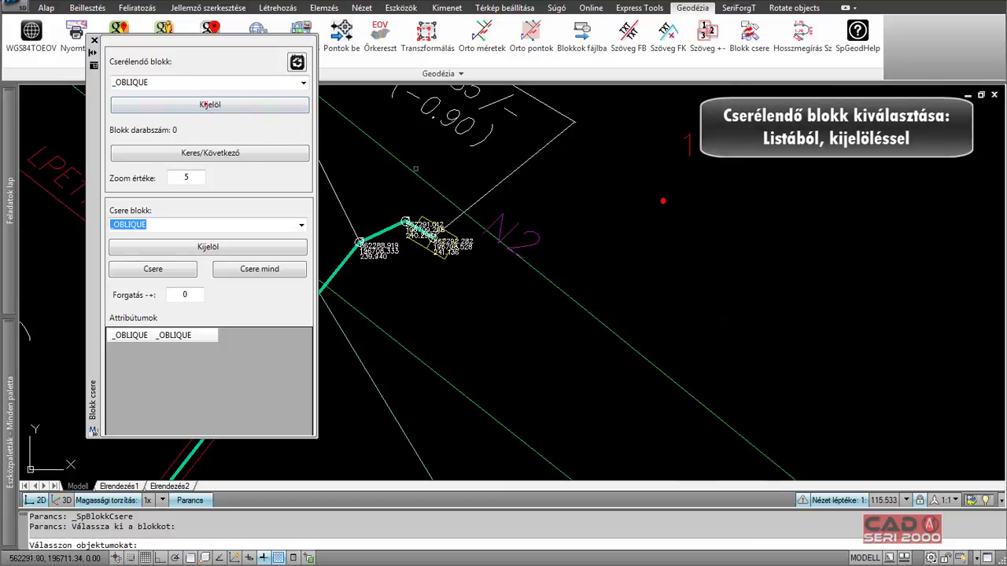
click(377, 249)
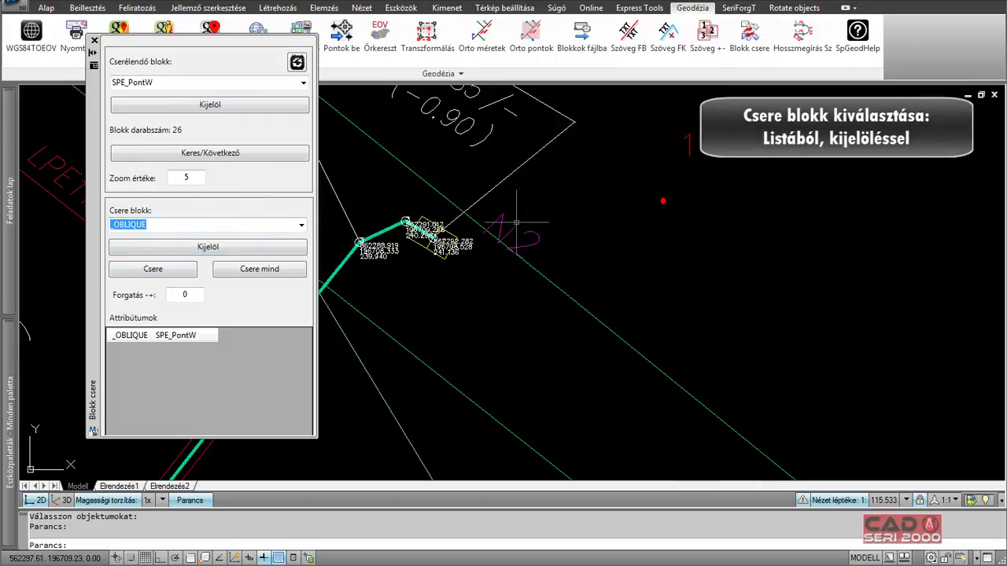
click(204, 248)
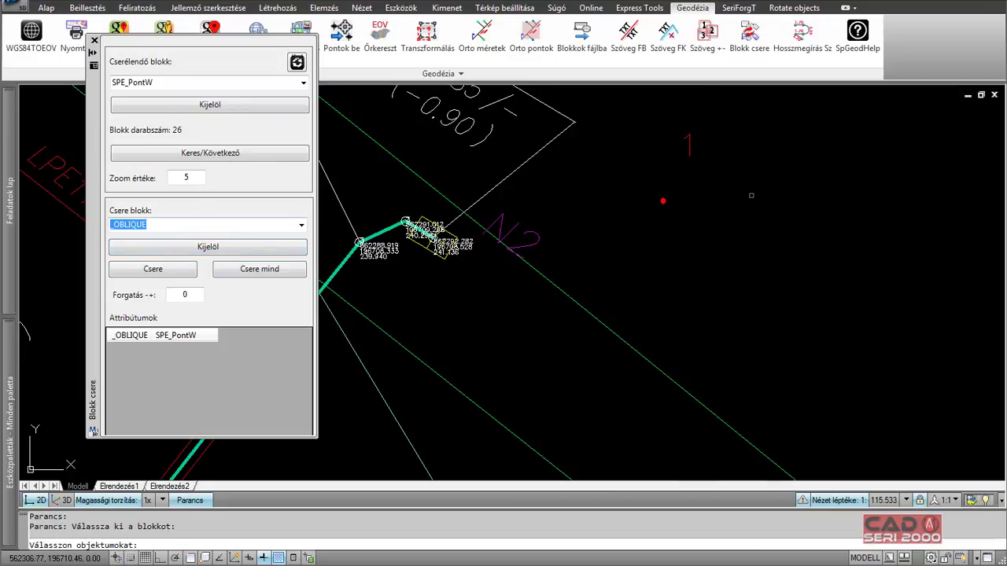
click(690, 153)
key(Return)
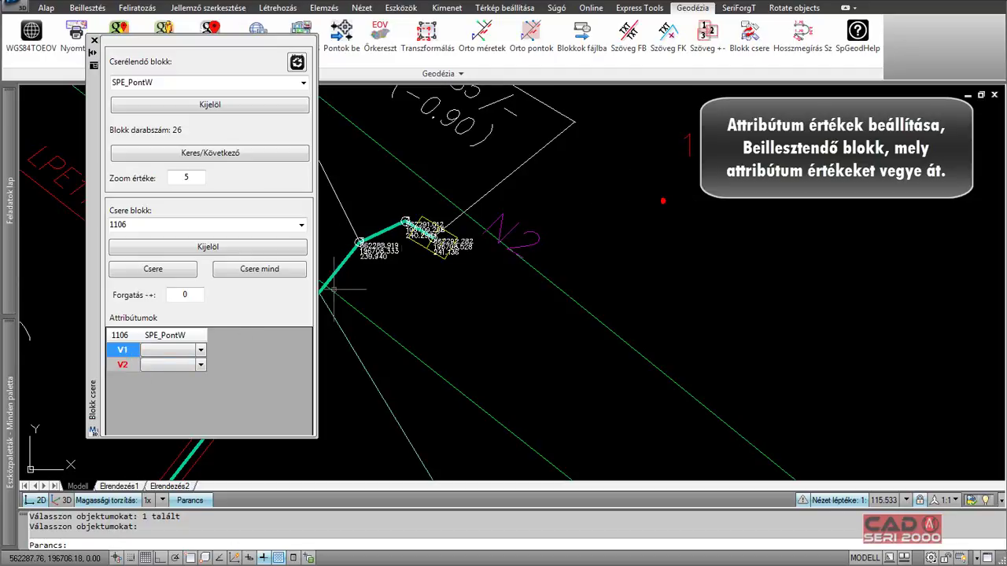
Step: Map attribute V1 to PSZAM and V2 to EovZ in the Attribútumok grid
click(202, 354)
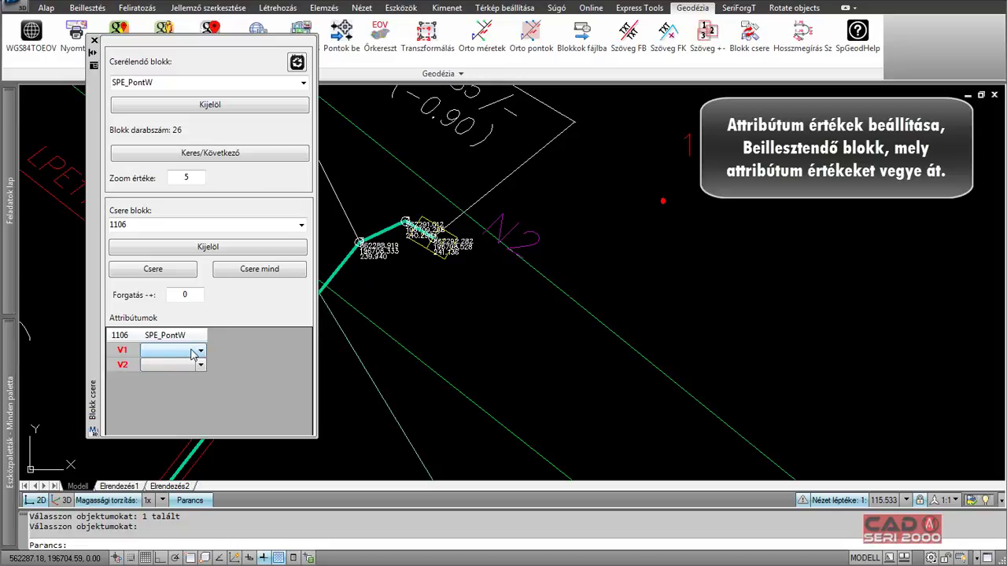
click(181, 351)
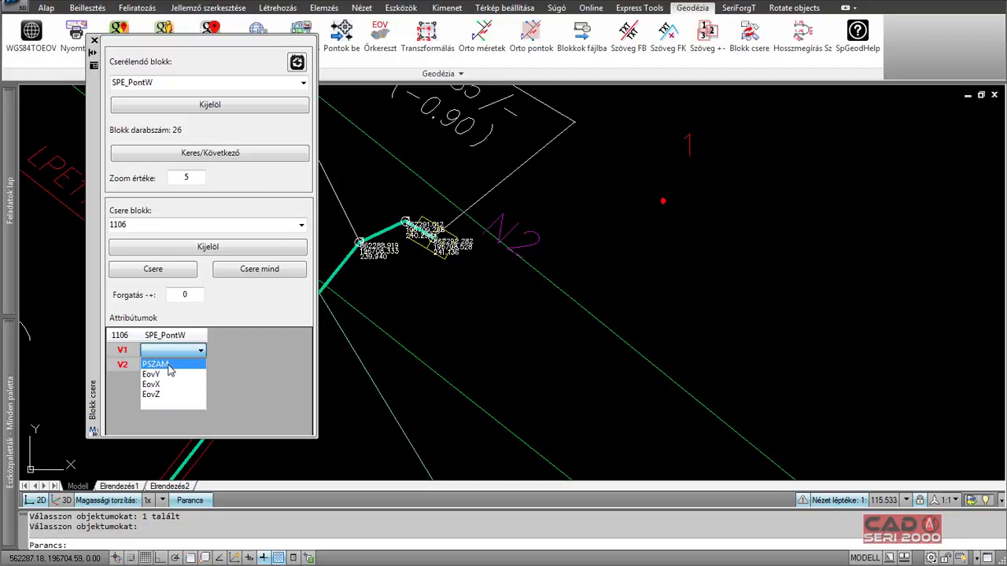
click(169, 366)
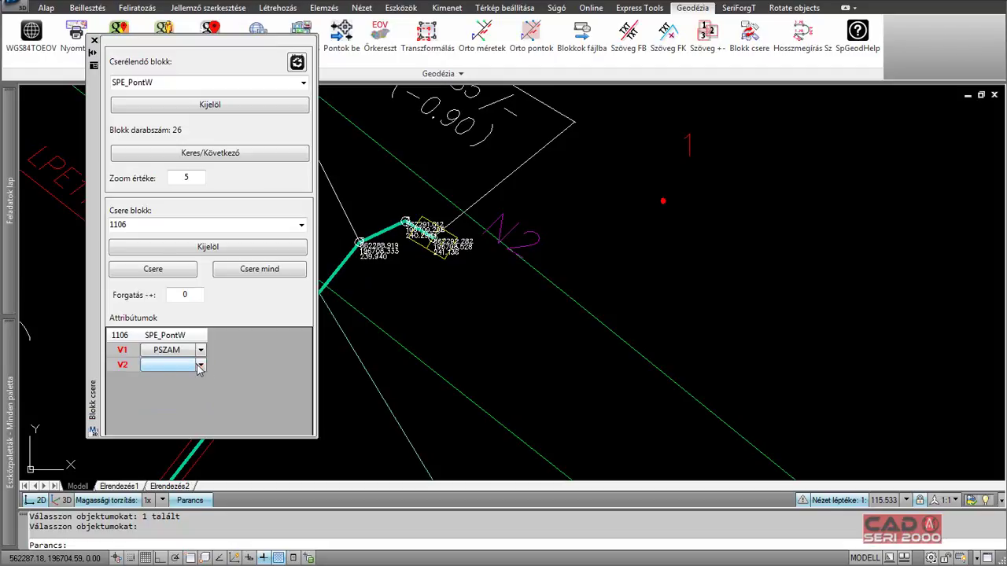
click(199, 366)
click(172, 410)
Step: Find and individually replace the survey point blocks at points 14 and 13
click(213, 156)
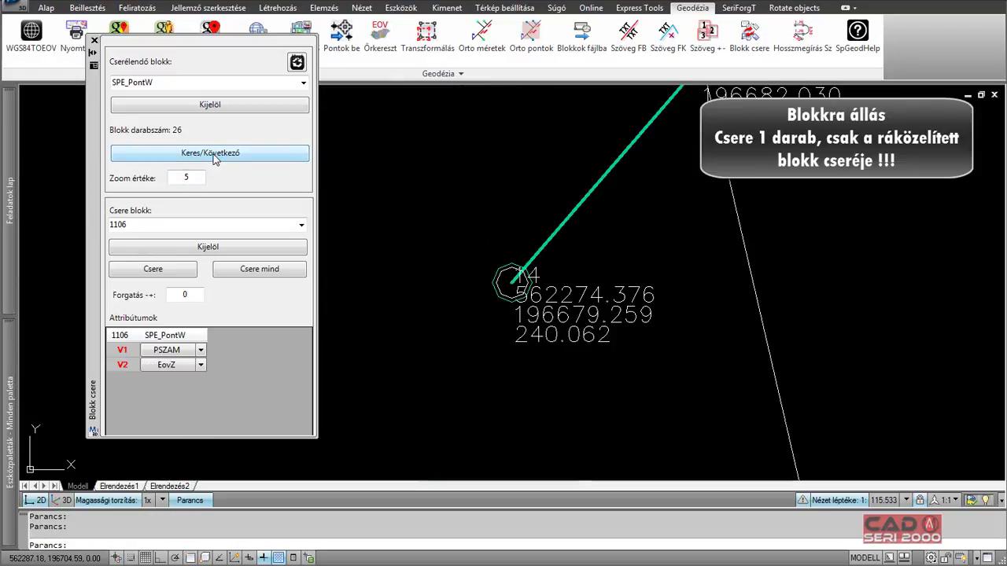
click(169, 271)
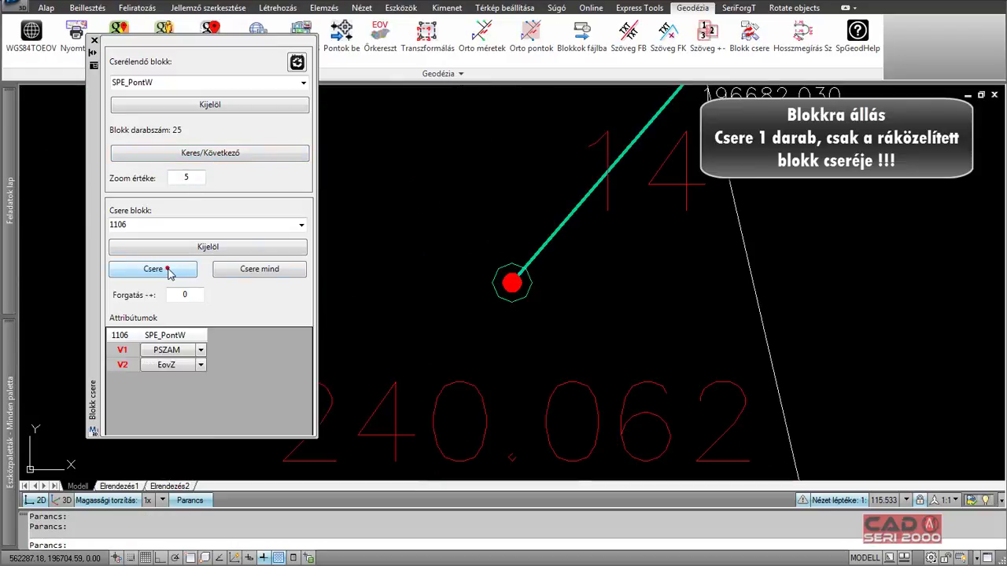
click(209, 154)
click(153, 270)
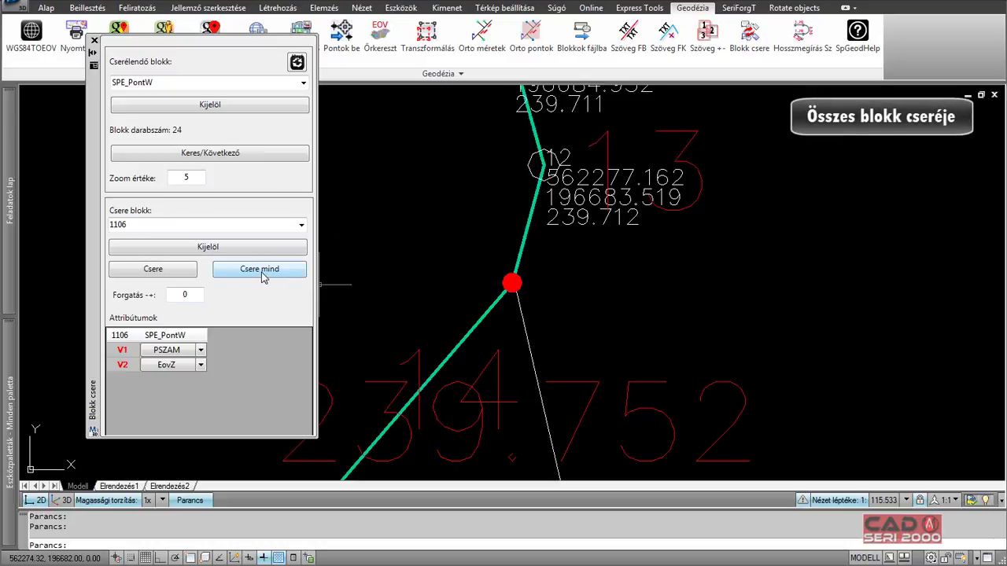
Step: Replace all 24 remaining SPE_PontW blocks at once, then zoom out and back to review
click(262, 271)
click(552, 305)
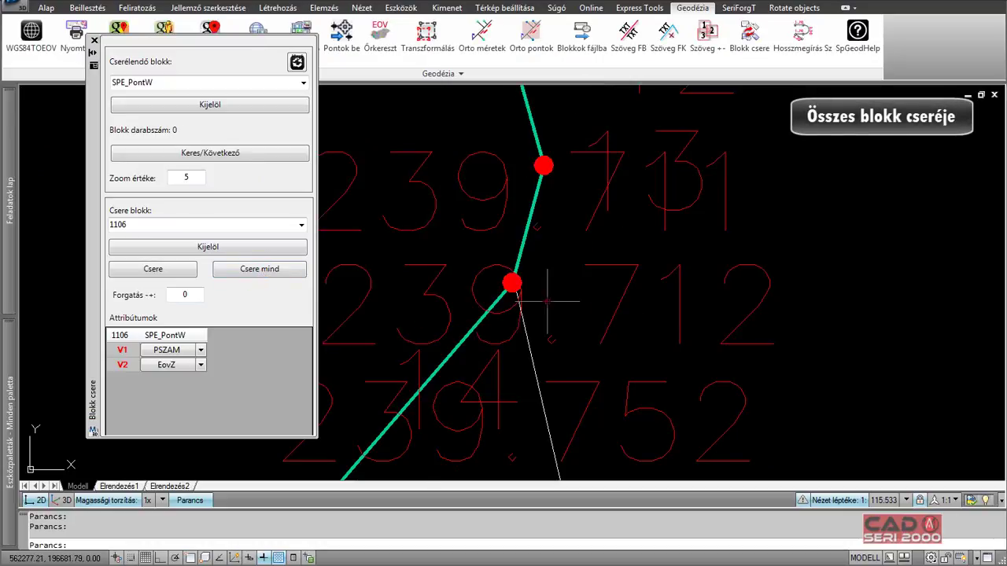
scroll(561, 387, down, 3)
scroll(562, 387, down, 1)
scroll(562, 387, down, 2)
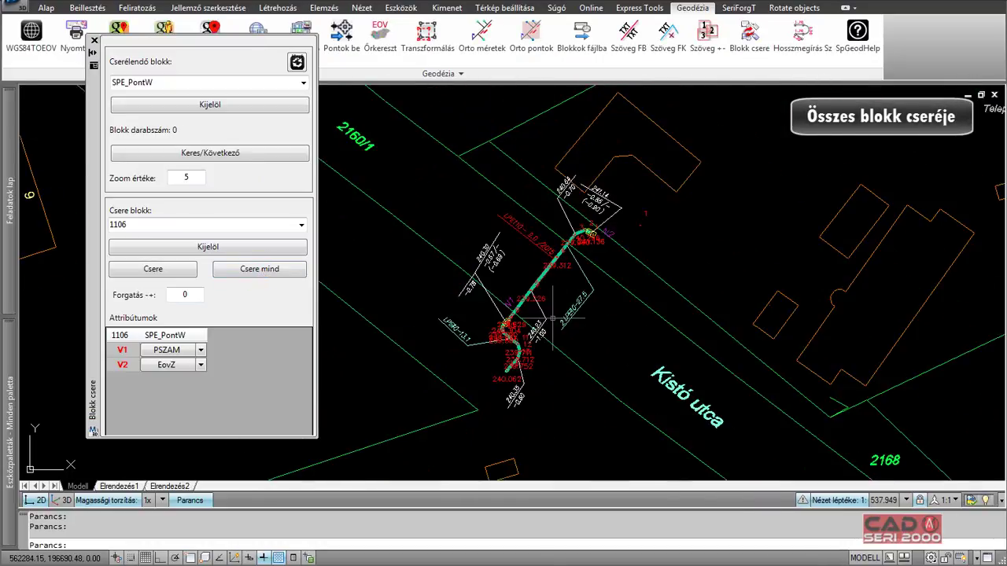
scroll(586, 271, up, 3)
scroll(580, 214, up, 2)
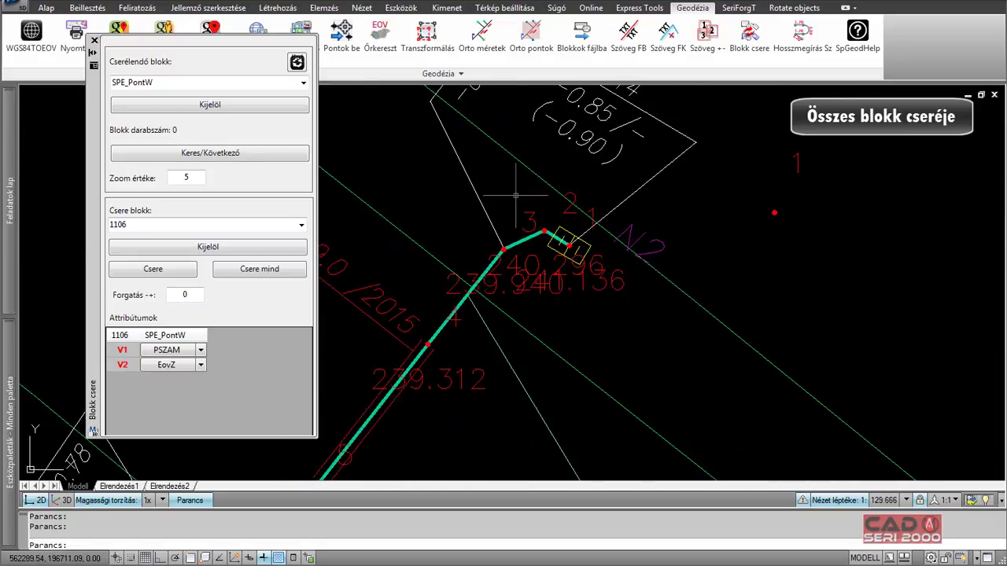